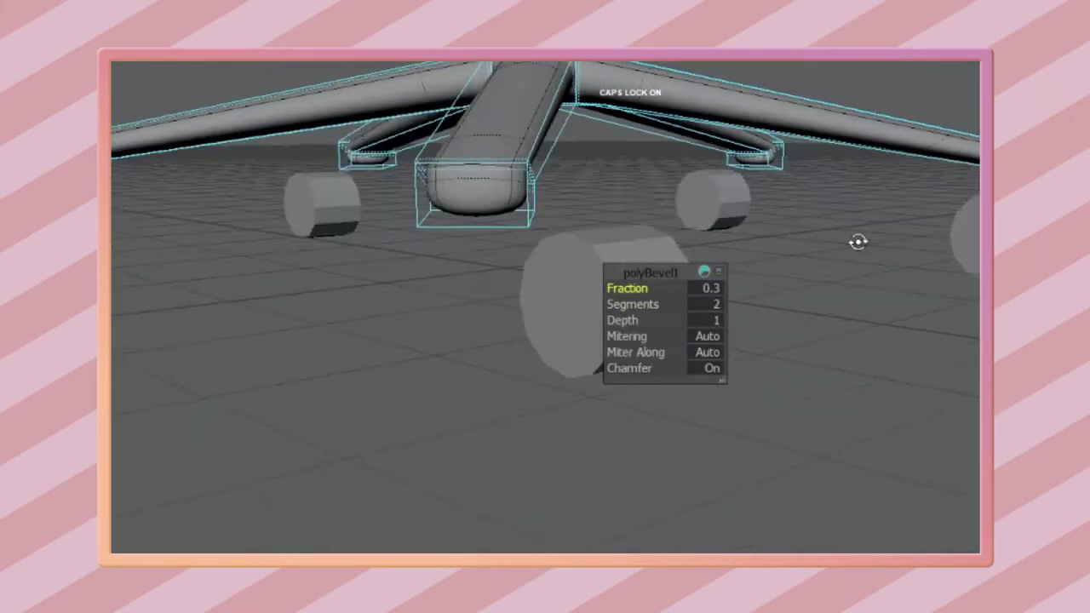
Step: Set the new polyBevel2 leg-edge bevel Fraction to 0
alt+drag(857, 241, 852, 249)
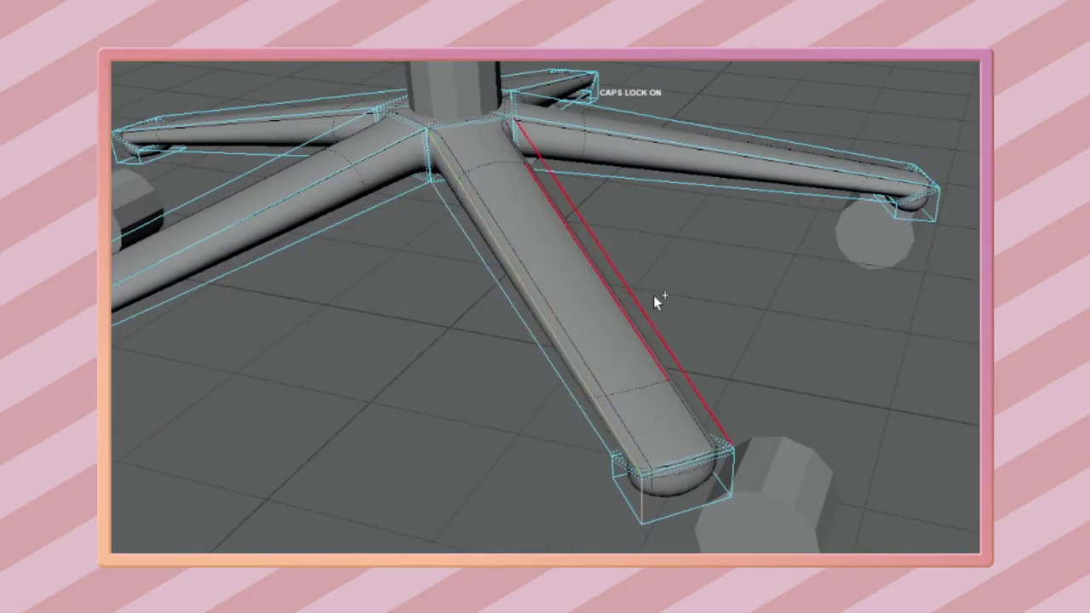
alt+drag(830, 248, 815, 185)
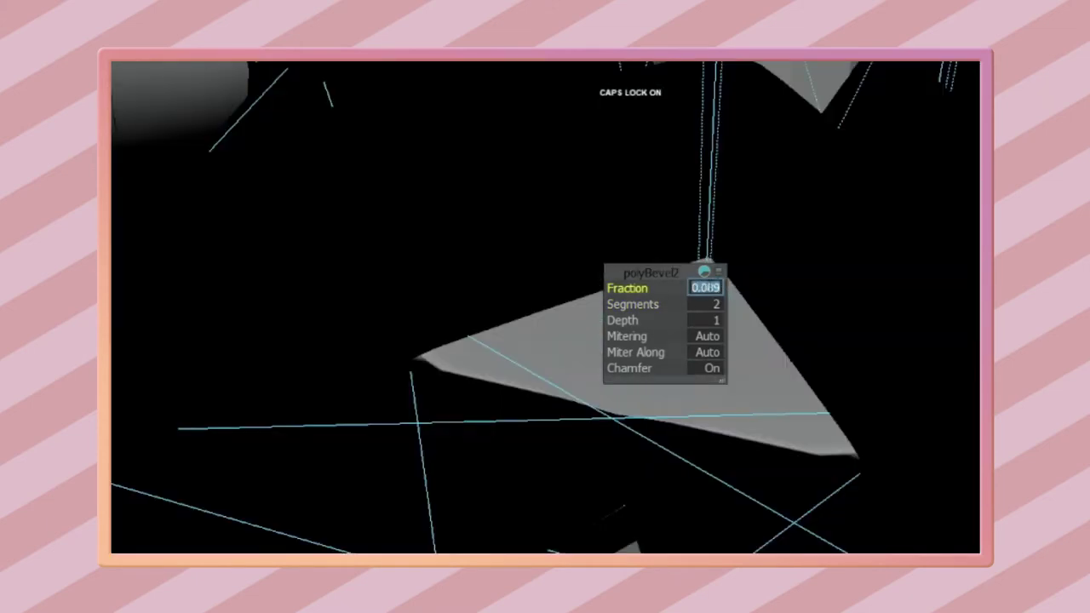
text(0)
key(Return)
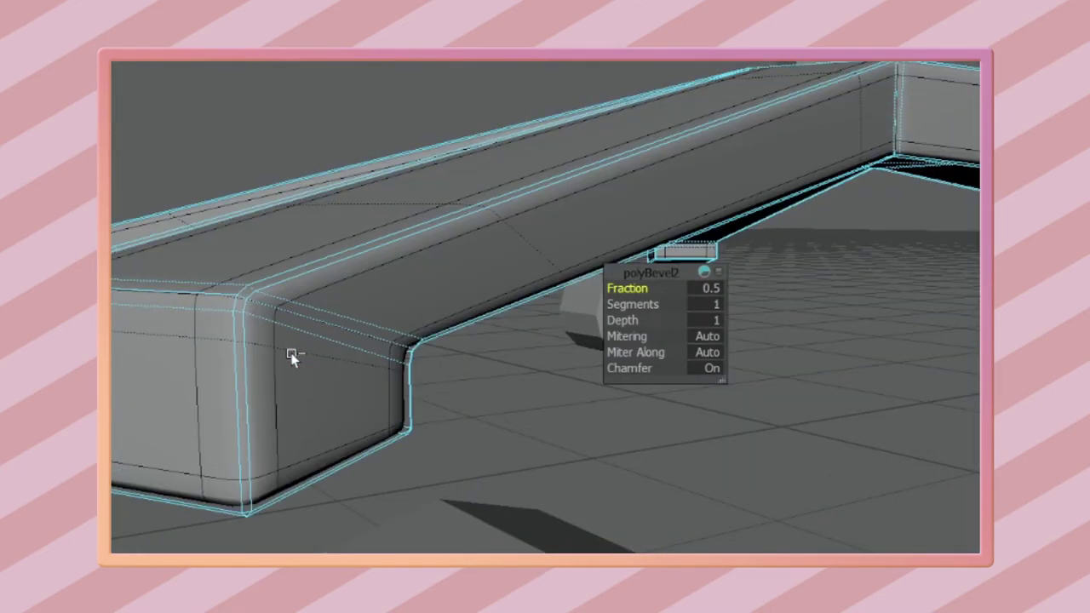
Step: Preview the legs' 0.5-fraction, one-segment bevel in smooth mode with 3
key(3)
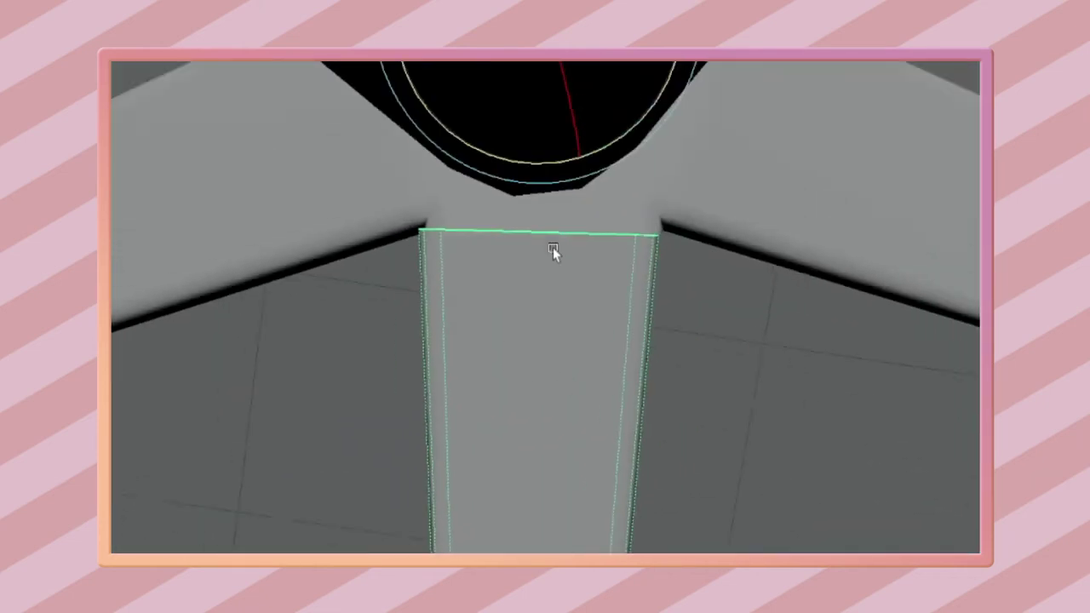
Step: Orbit and zoom under the chair base to reach a caster wheel
mouse_move(497, 125)
alt+mouse_down()
mouse_move(631, 352)
mouse_move(482, 155)
alt+mouse_up()
mouse_move(532, 421)
alt+mouse_down()
mouse_move(601, 199)
mouse_move(503, 268)
mouse_move(573, 234)
alt+mouse_up()
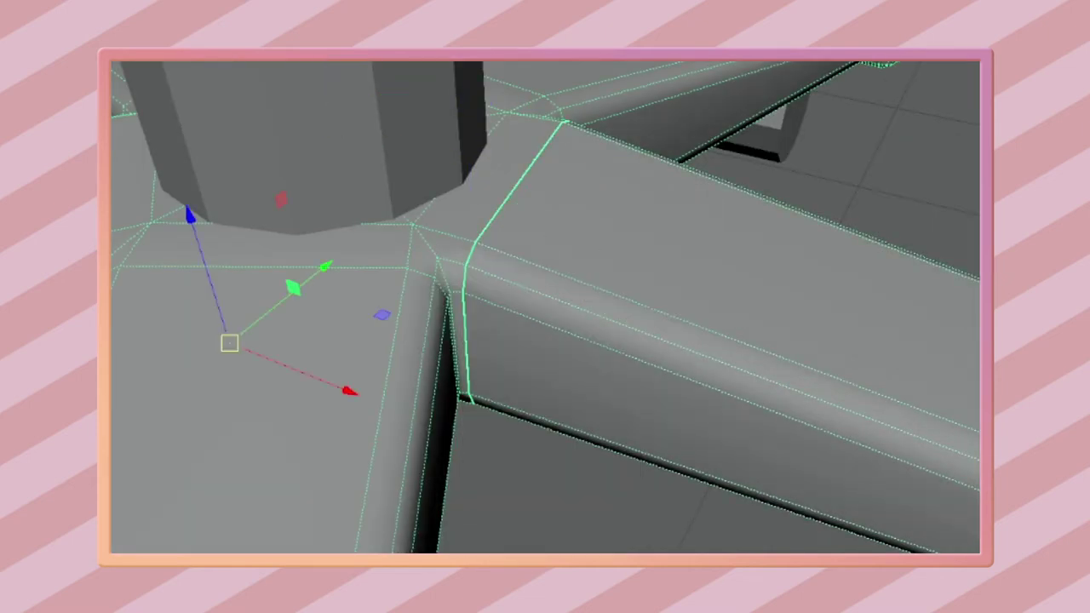
scroll(505, 386, down, 5)
scroll(505, 386, up, 5)
mouse_move(477, 341)
alt+mouse_down()
mouse_move(505, 386)
mouse_move(546, 268)
alt+mouse_up()
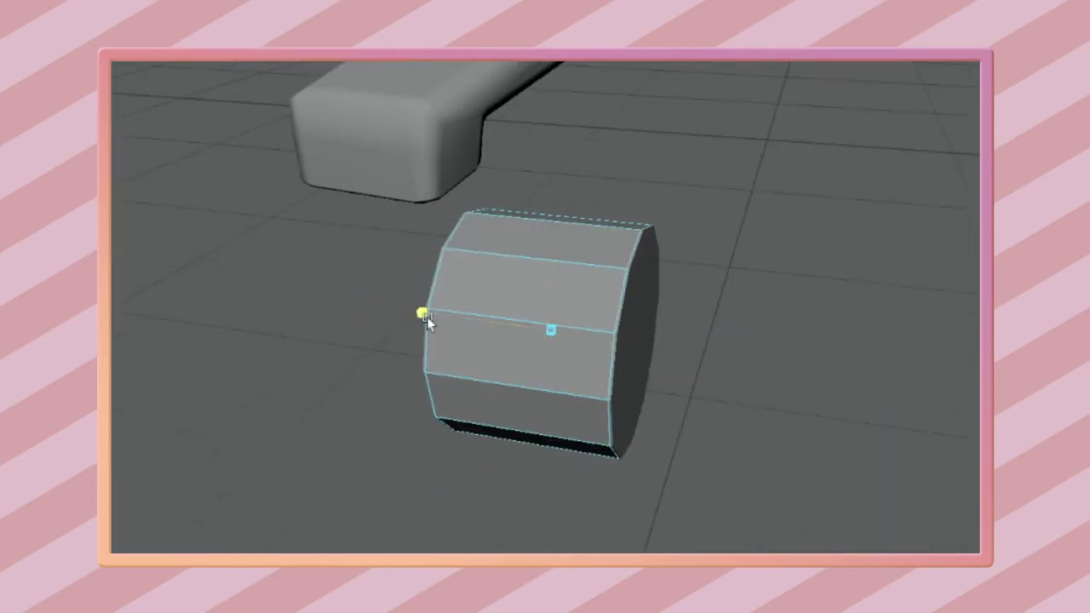
Step: Switch the wheel to object selection and extrude its faces with Ctrl+E
right_drag(486, 300, 561, 263)
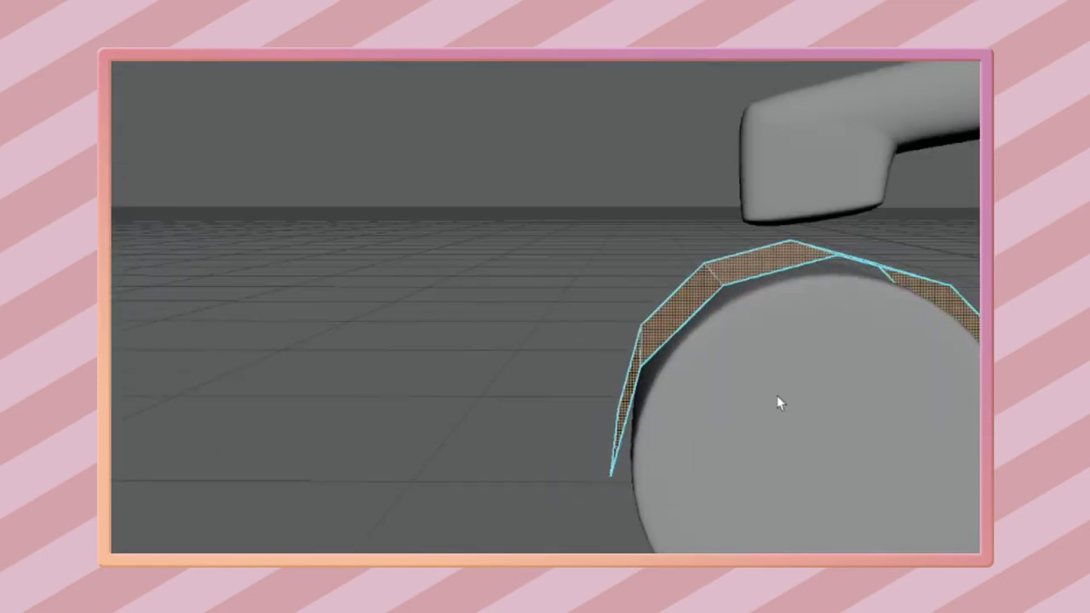
key(ctrl+e)
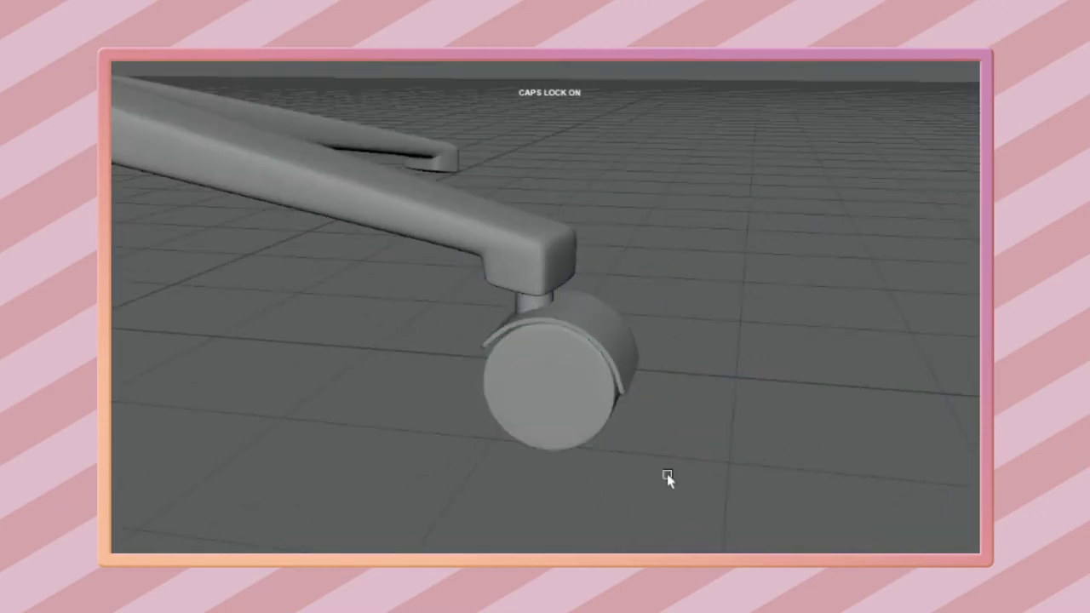
Step: Group the caster parts together and show the model shaded
mouse_move(623, 389)
alt+mouse_down()
mouse_move(369, 499)
mouse_move(428, 457)
alt+mouse_up()
mouse_move(428, 457)
alt+right_down()
mouse_move(632, 324)
mouse_move(468, 449)
mouse_move(218, 369)
mouse_move(384, 451)
mouse_move(565, 433)
alt+right_up()
key(ctrl+g)
mouse_move(564, 433)
alt+mouse_down()
mouse_move(545, 478)
mouse_move(506, 413)
mouse_move(548, 384)
mouse_move(403, 377)
mouse_move(712, 250)
alt+mouse_up()
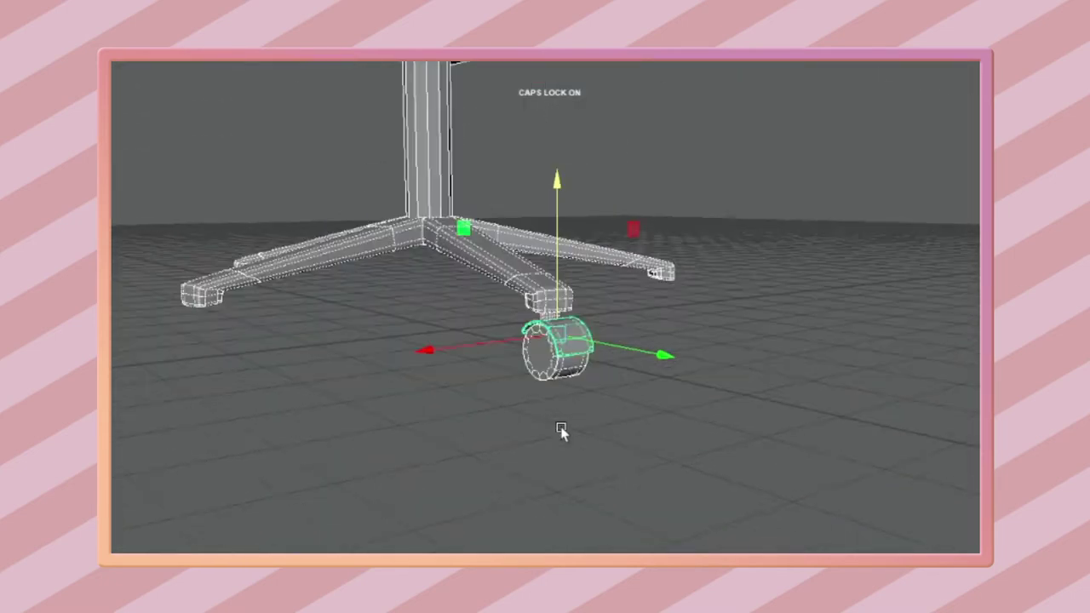
key(5)
Step: Insert new edge loops along the central gas-lift column
click(563, 306)
alt+right_drag(712, 251, 531, 401)
mouse_move(530, 401)
alt+mouse_down()
mouse_move(540, 321)
mouse_move(596, 229)
mouse_move(429, 463)
mouse_move(828, 355)
alt+mouse_up()
alt+right_drag(829, 355, 681, 379)
mouse_move(681, 379)
alt+mouse_down()
mouse_move(527, 332)
mouse_move(481, 369)
mouse_move(685, 443)
mouse_move(549, 259)
alt+mouse_up()
key(Return)
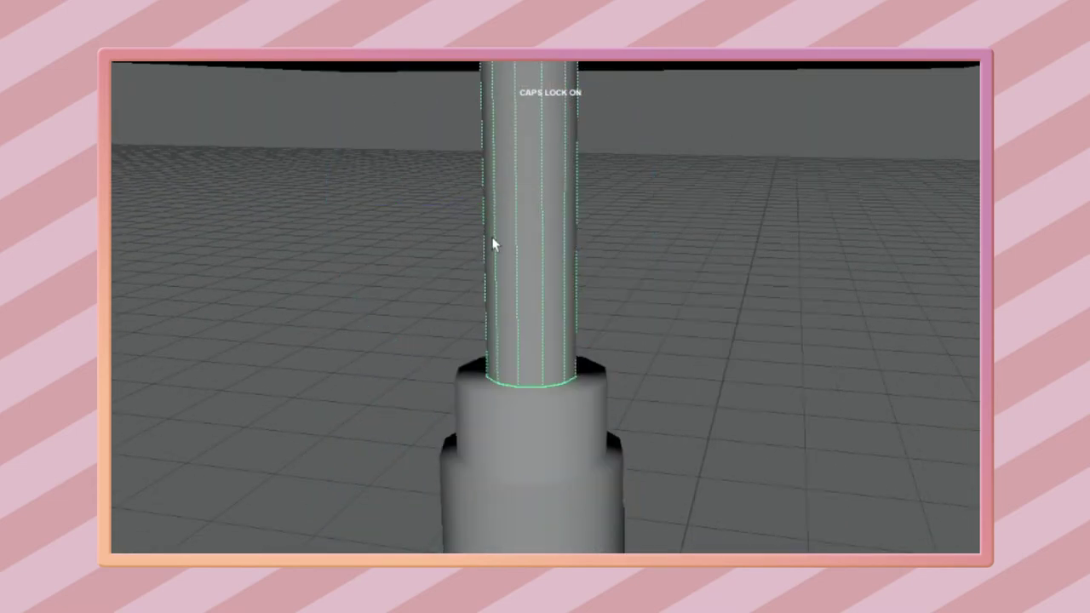
Step: Add holding loops near the top and bottom edges of the column cylinders
scroll(503, 260, down, 5)
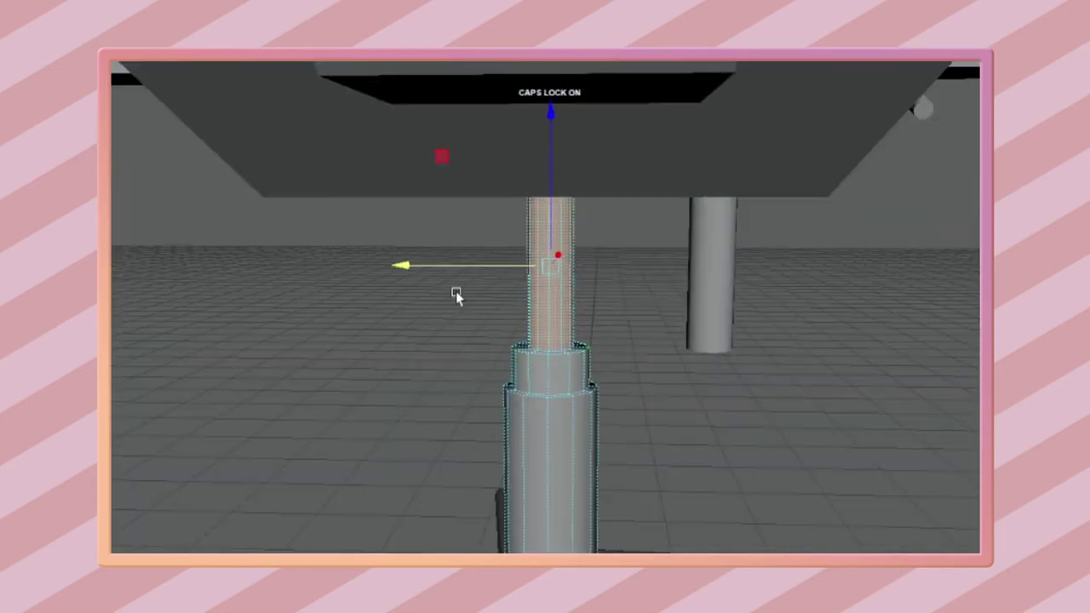
mouse_move(507, 269)
alt+mouse_down()
mouse_move(549, 153)
mouse_move(637, 347)
mouse_move(561, 354)
alt+mouse_up()
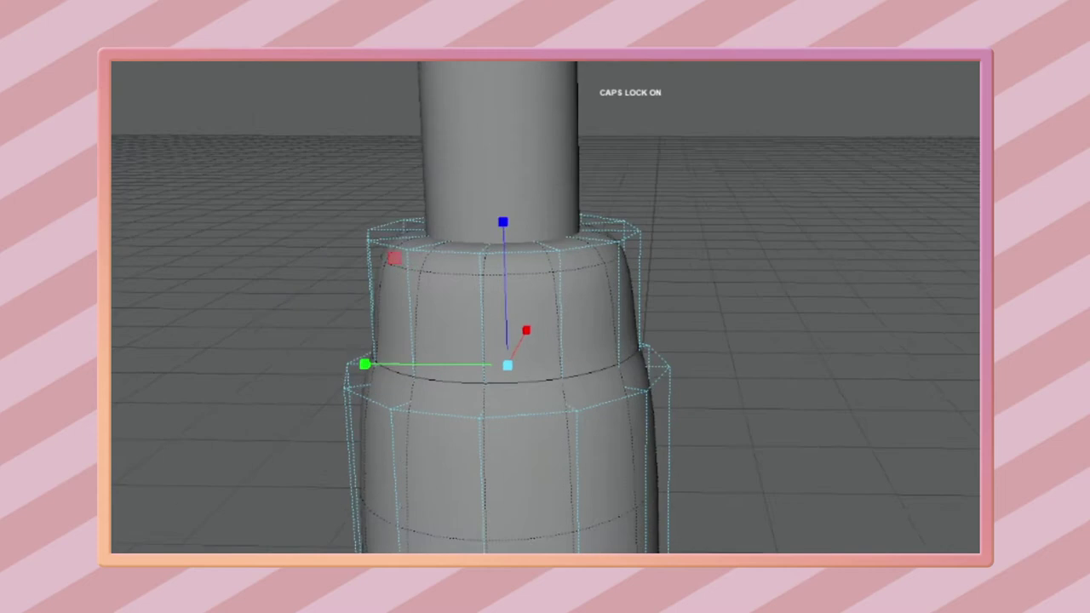
scroll(487, 243, up, 3)
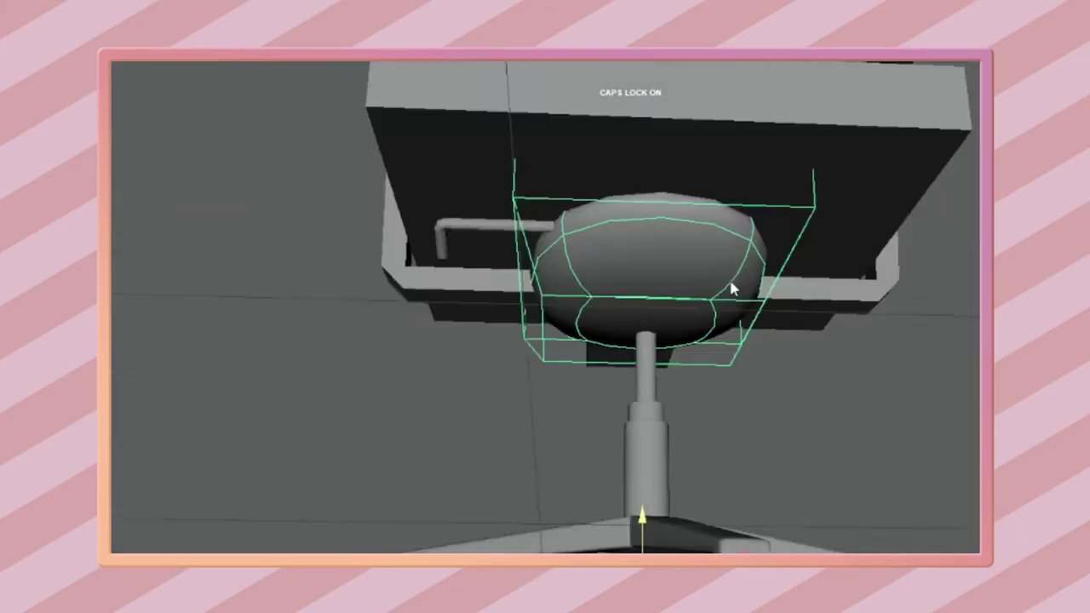
Step: Bevel the seat cushion edges with polyBevel4 at Fraction 0.15
right_click(660, 264)
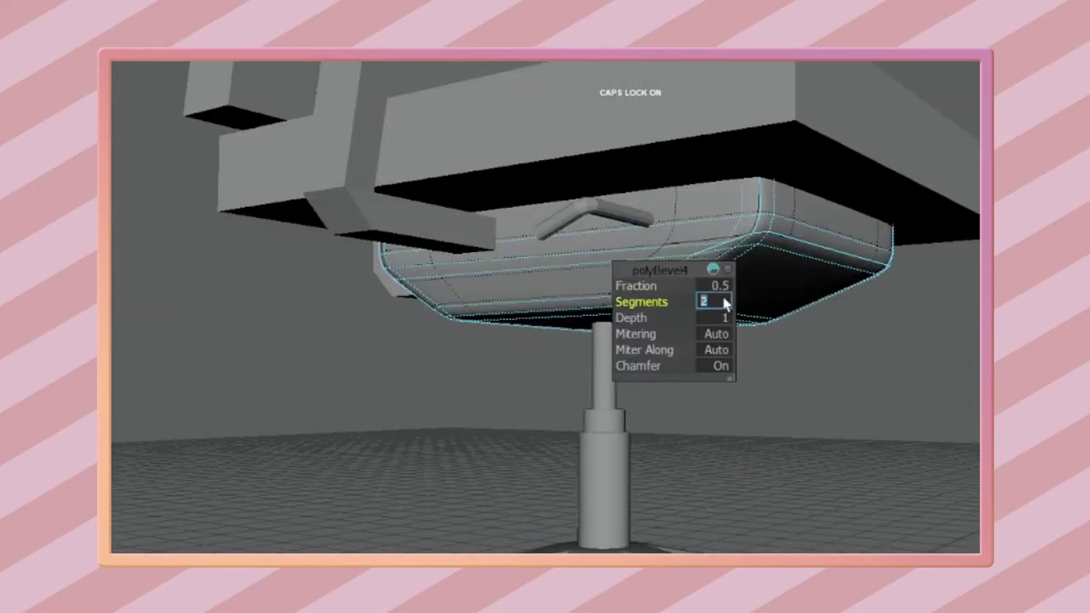
text(0.15)
key(Return)
mouse_move(661, 288)
alt+mouse_down()
mouse_move(750, 257)
mouse_move(786, 406)
alt+mouse_up()
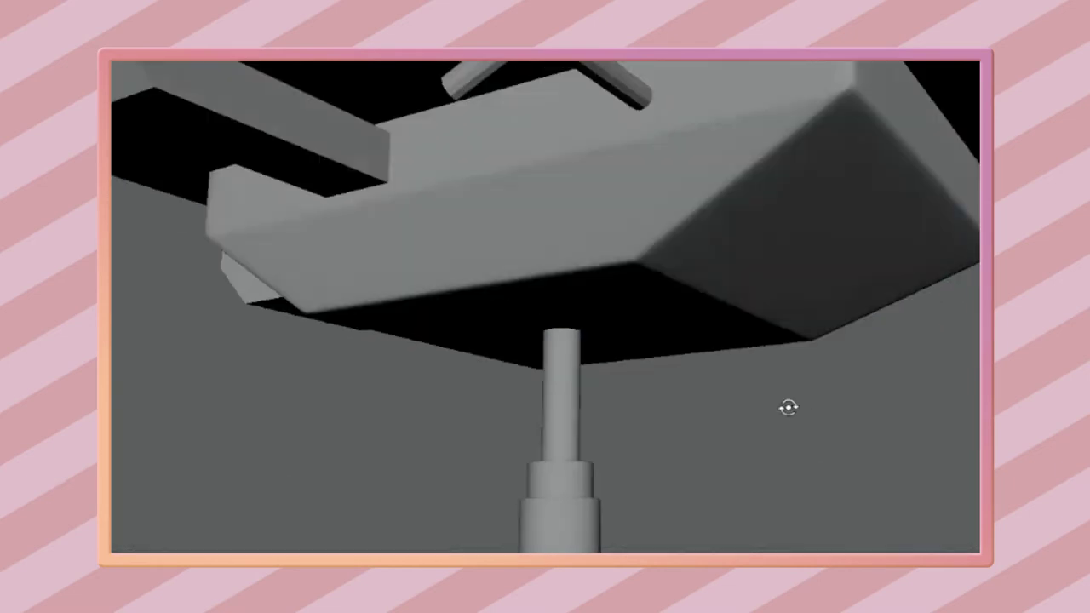
alt+right_drag(785, 406, 616, 421)
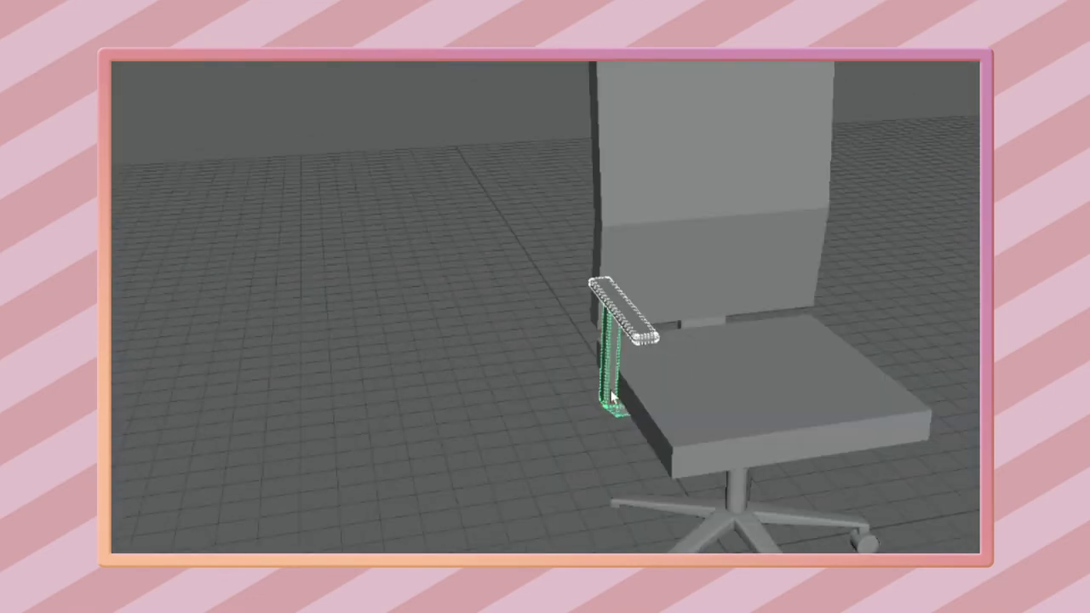
Step: Marquee-select the L-shaped armrest support's faces to bevel its bend
right_click(848, 302)
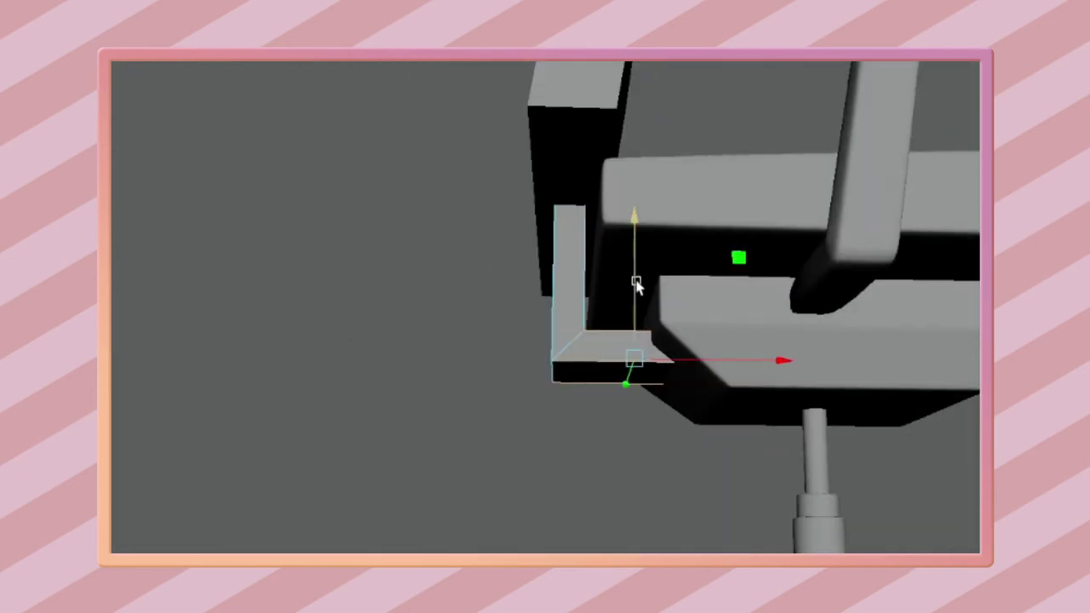
right_drag(630, 302, 630, 343)
drag(537, 190, 607, 444)
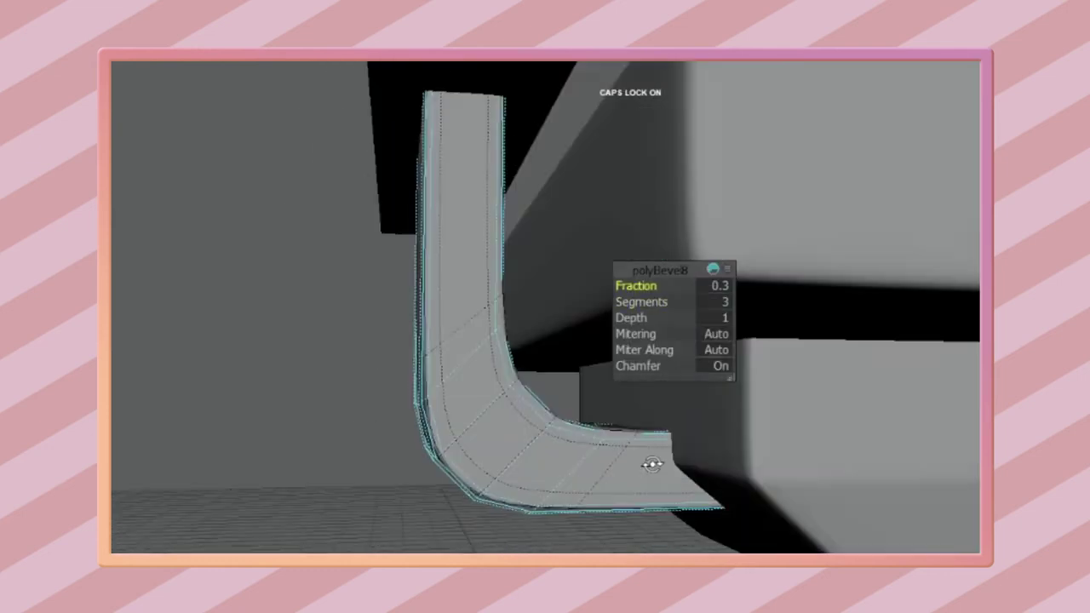
Step: Set the L-bracket bend bevel to Fraction 0.2 with 2 segments, then bevel the backrest
click(726, 302)
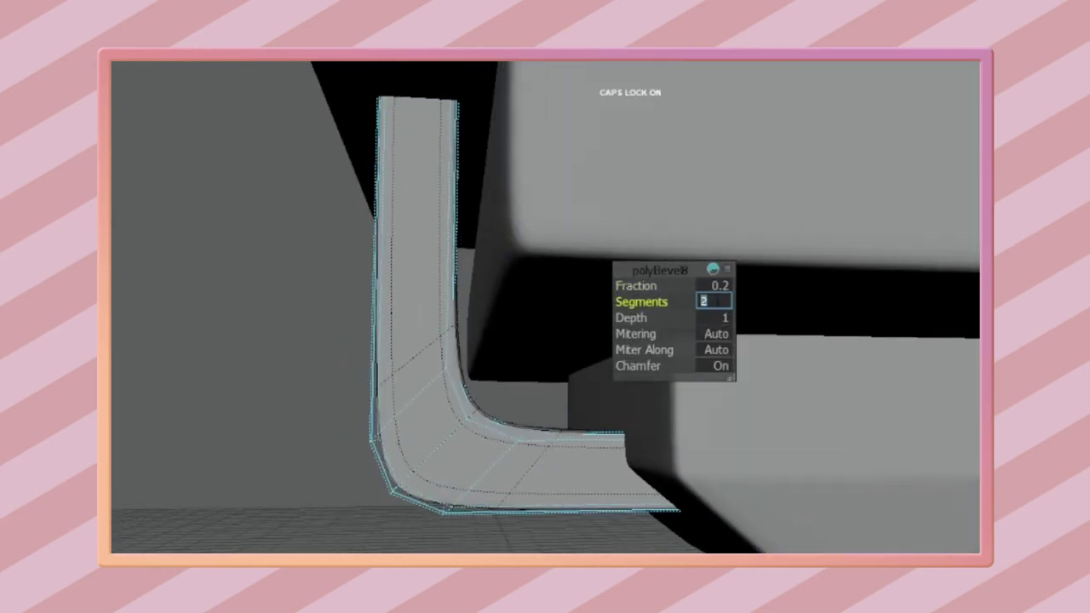
right_drag(316, 301, 253, 311)
click(445, 483)
alt+drag(444, 483, 351, 433)
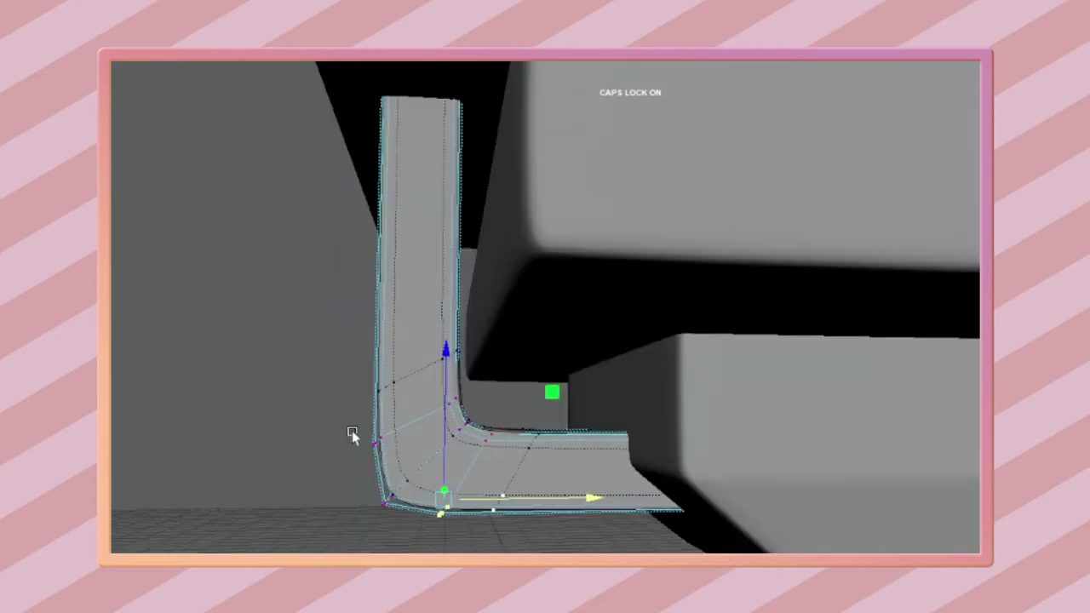
mouse_move(470, 400)
alt+mouse_down()
mouse_move(284, 345)
mouse_move(306, 408)
mouse_move(545, 409)
mouse_move(505, 348)
mouse_move(604, 244)
mouse_move(554, 312)
mouse_move(854, 396)
mouse_move(720, 285)
alt+mouse_up()
key(ctrl+b)
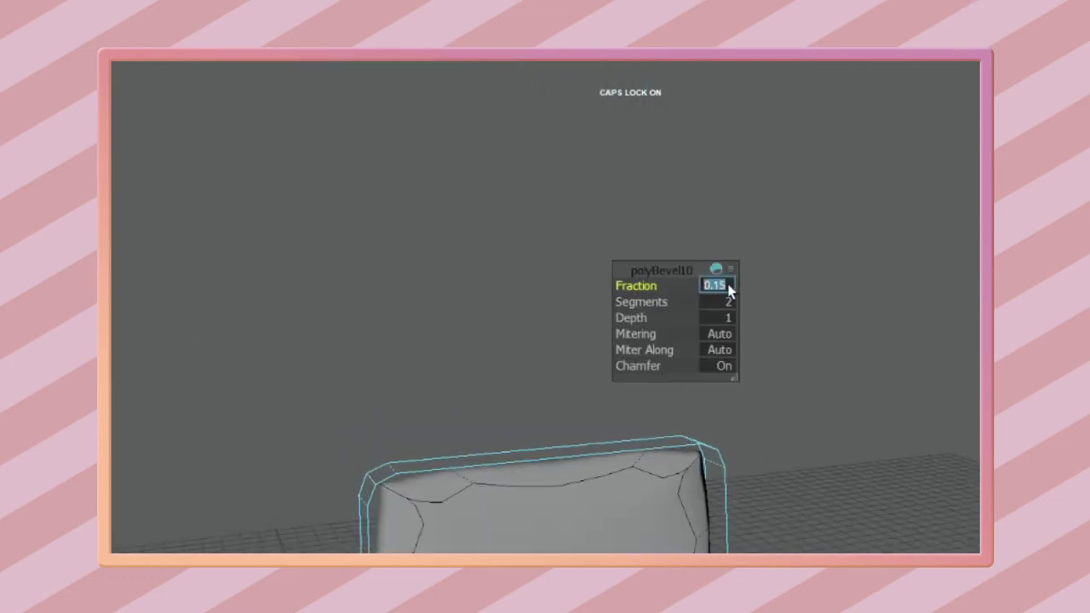
Step: Orbit to a three-quarter view of the backrest's two-segment polyBevel11 rounding
mouse_move(729, 290)
alt+mouse_down()
mouse_move(544, 549)
mouse_move(654, 292)
mouse_move(706, 250)
mouse_move(573, 434)
alt+mouse_up()
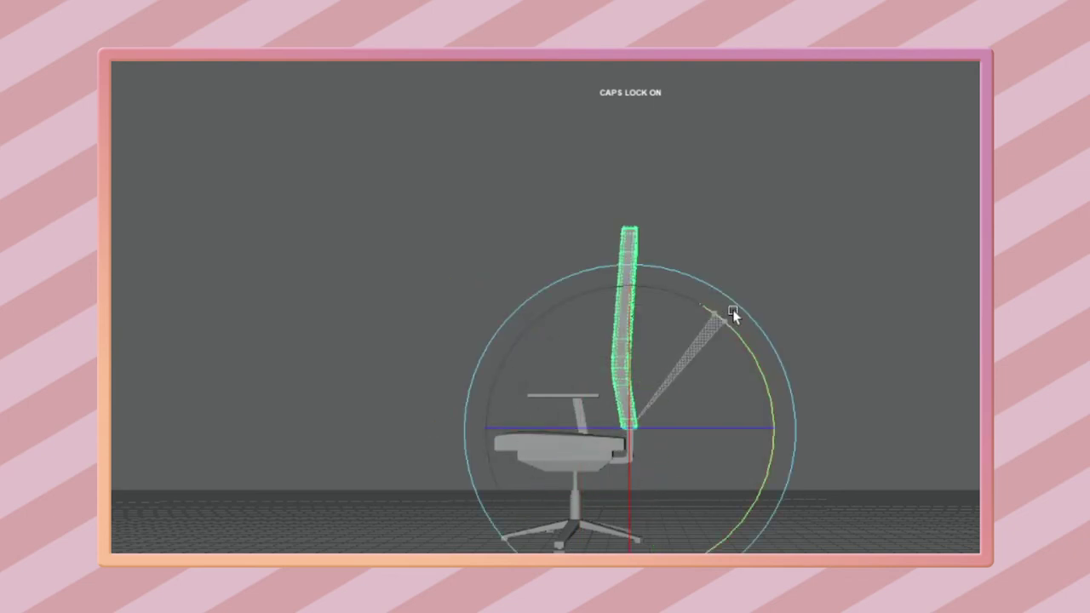
Step: Rotate the backrest back to a slight recline, then orbit to view the whole chair
drag(732, 312, 647, 338)
mouse_move(700, 262)
alt+mouse_down()
mouse_move(706, 324)
mouse_move(556, 340)
mouse_move(684, 309)
alt+mouse_up()
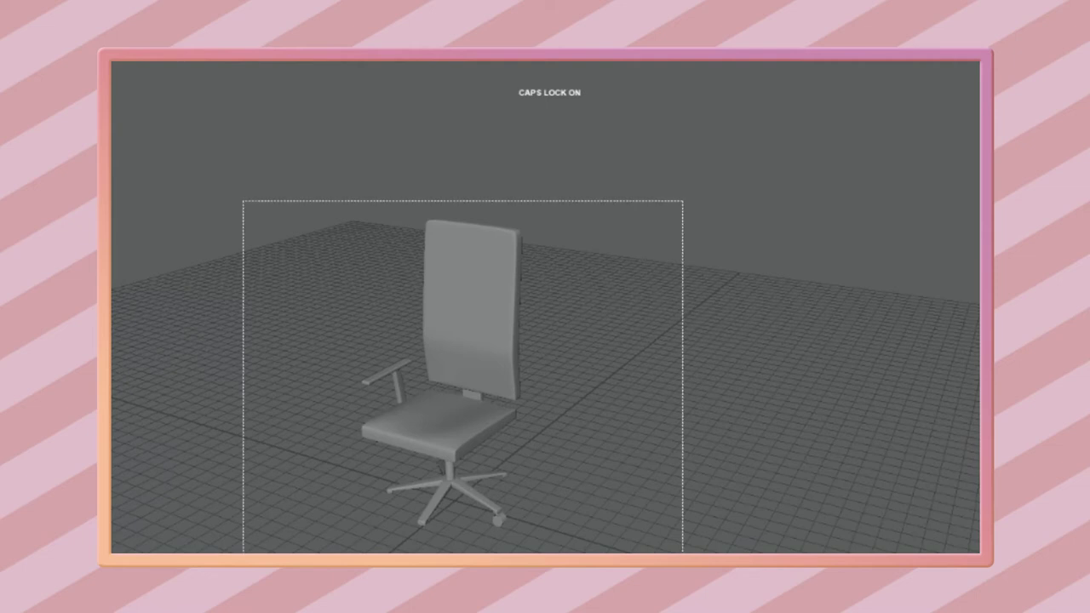
Step: Select the whole chair, test a tilt, then undo it so the chair stays upright
drag(242, 201, 682, 552)
key(f)
middle_drag(674, 250, 691, 287)
key(ctrl+z)
Step: Deselect the chair and zoom in to a low front view of it
click(647, 292)
alt+right_drag(647, 292, 742, 352)
mouse_move(741, 353)
alt+mouse_down()
mouse_move(822, 227)
mouse_move(686, 428)
mouse_move(596, 448)
mouse_move(770, 342)
mouse_move(766, 414)
mouse_move(749, 414)
mouse_move(710, 376)
mouse_move(720, 425)
alt+mouse_up()
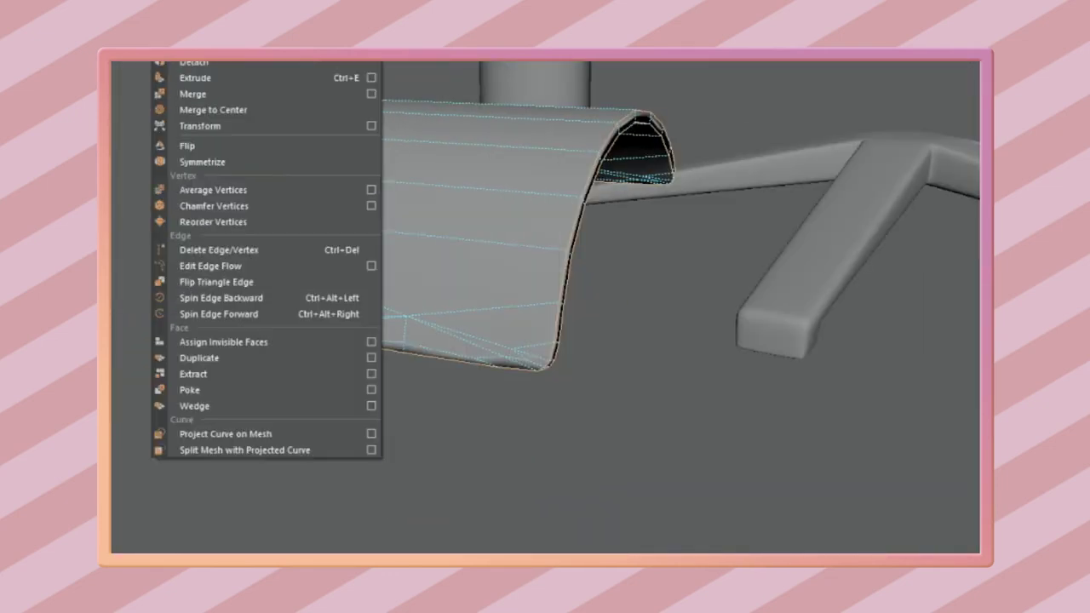
Step: Select the stray diagonal edges on the seat slab in Edge mode, orbiting to check each side
mouse_move(616, 273)
alt+mouse_down()
mouse_move(352, 275)
mouse_move(510, 269)
alt+mouse_up()
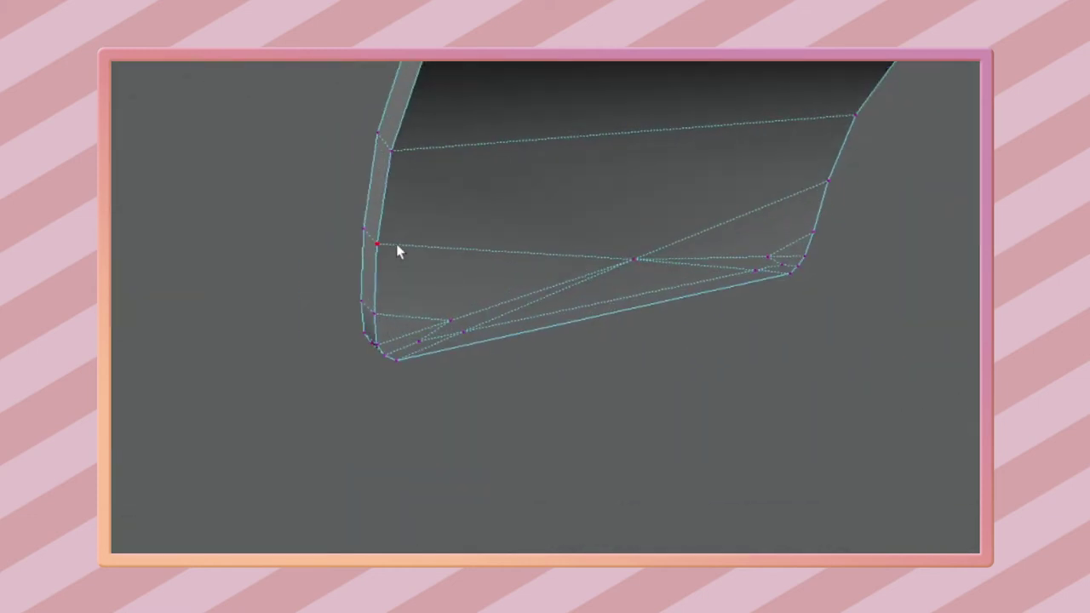
right_drag(529, 300, 559, 257)
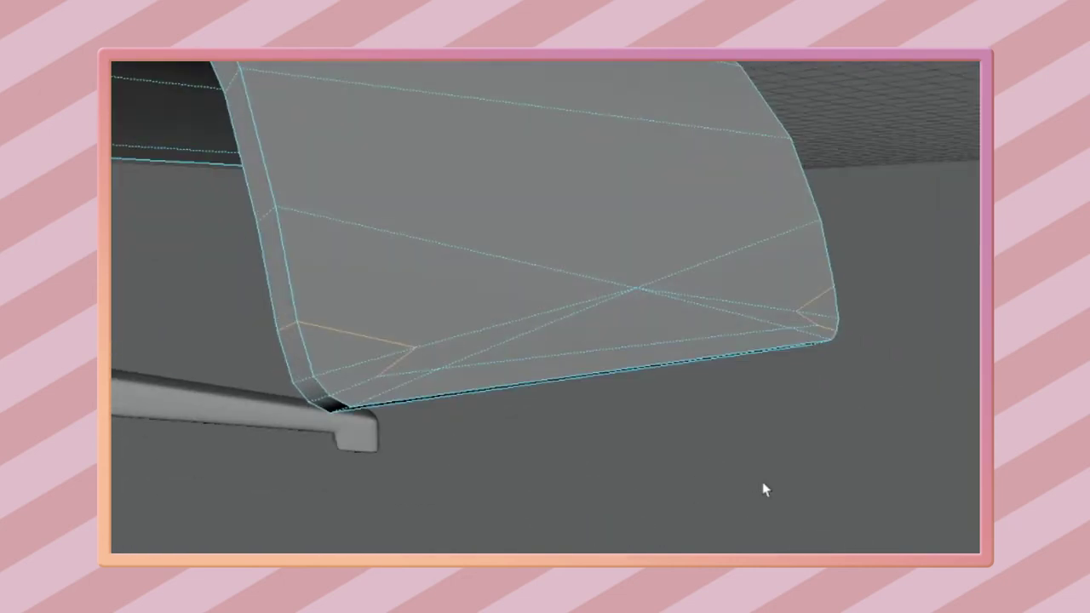
mouse_move(763, 489)
alt+mouse_down()
mouse_move(621, 429)
mouse_move(629, 421)
mouse_move(540, 365)
mouse_move(653, 405)
alt+mouse_up()
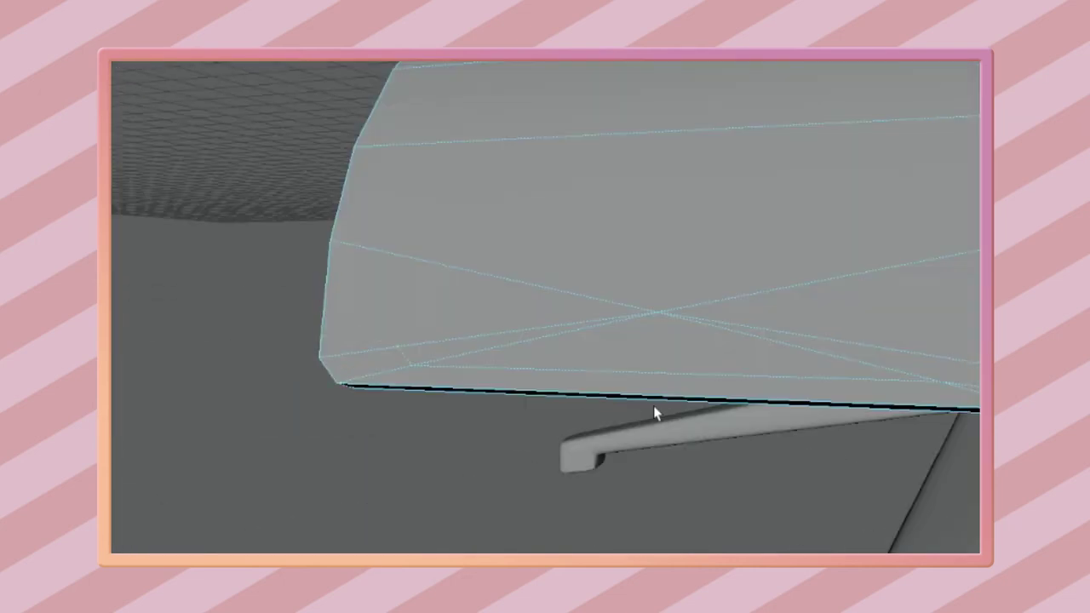
drag(728, 364, 868, 363)
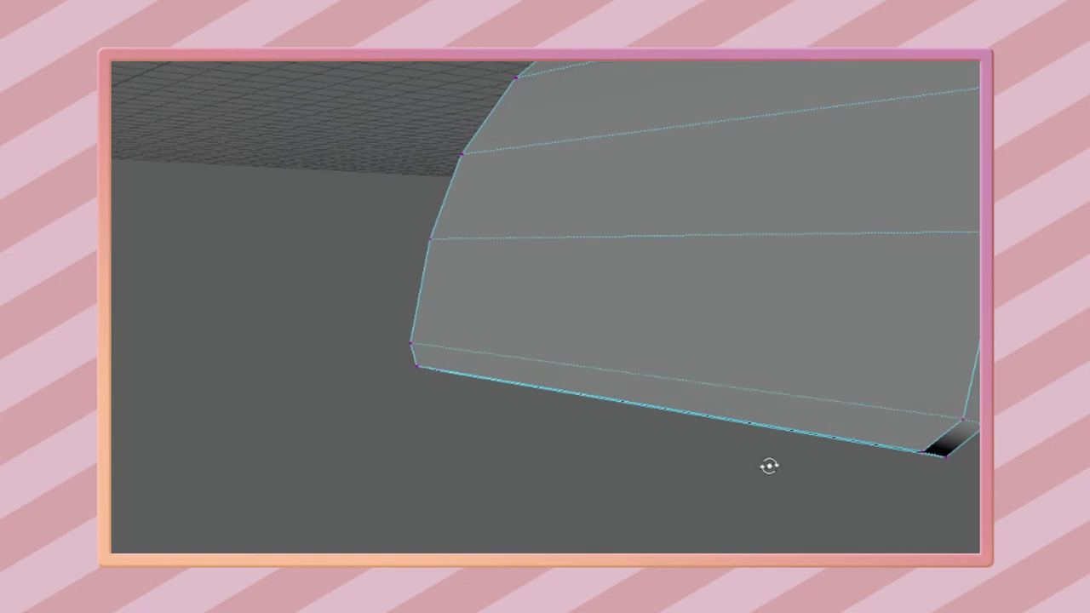
alt+drag(769, 466, 451, 387)
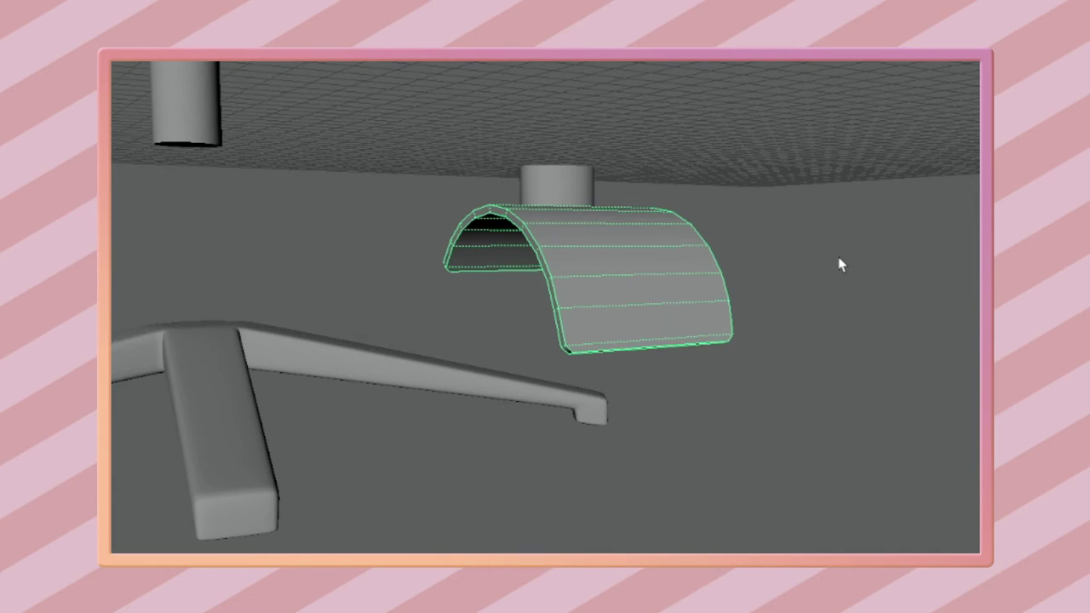
Step: Navigate down to the five-star base, select it and zoom in on its hub
alt+drag(840, 265, 582, 423)
alt+drag(578, 276, 578, 349)
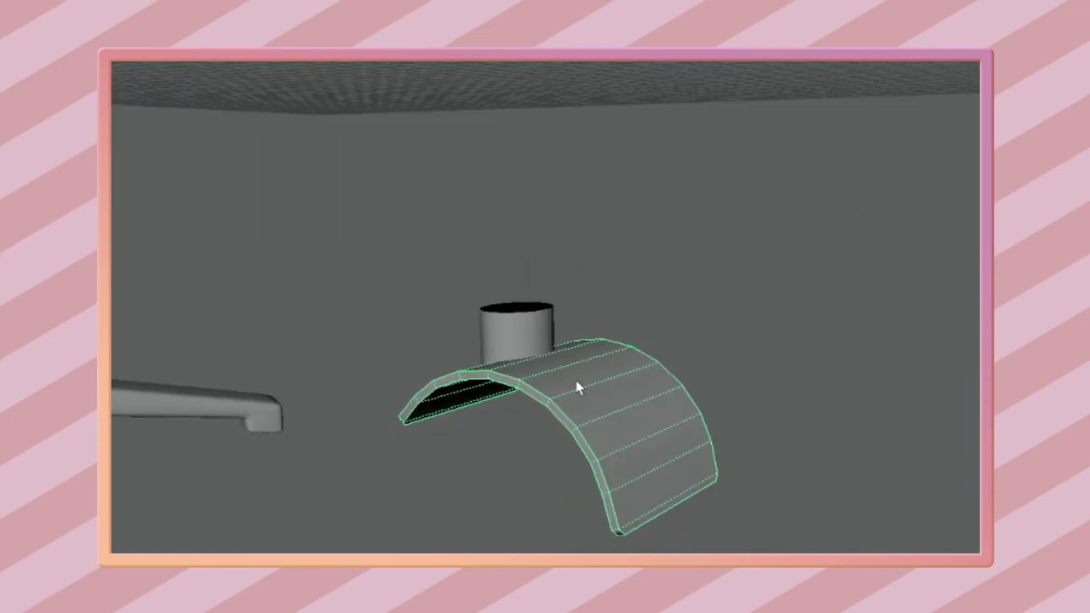
alt+right_drag(576, 379, 457, 383)
alt+middle_drag(457, 382, 552, 291)
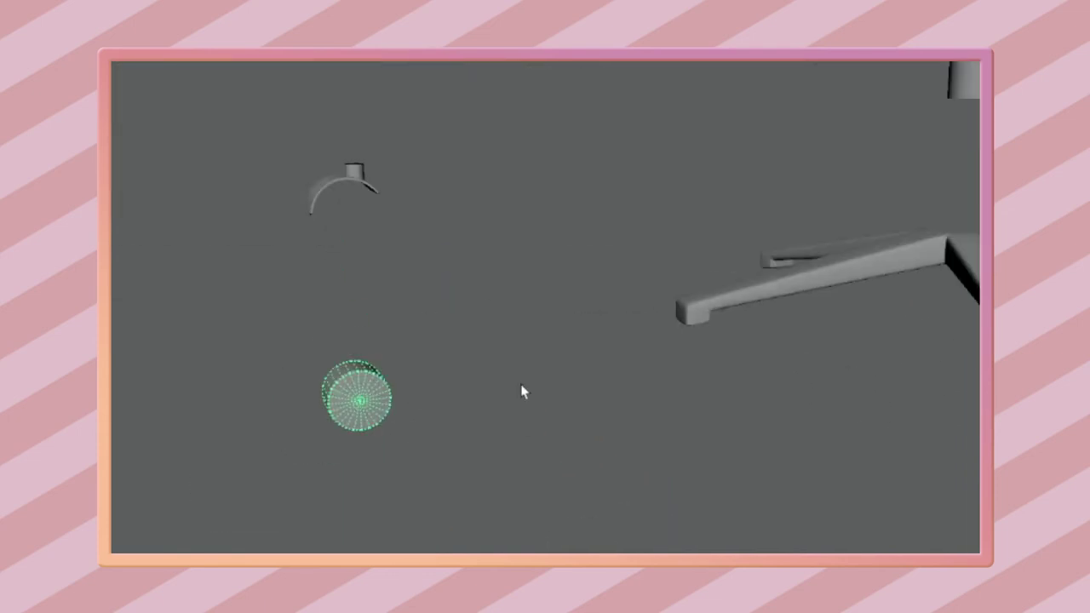
click(609, 383)
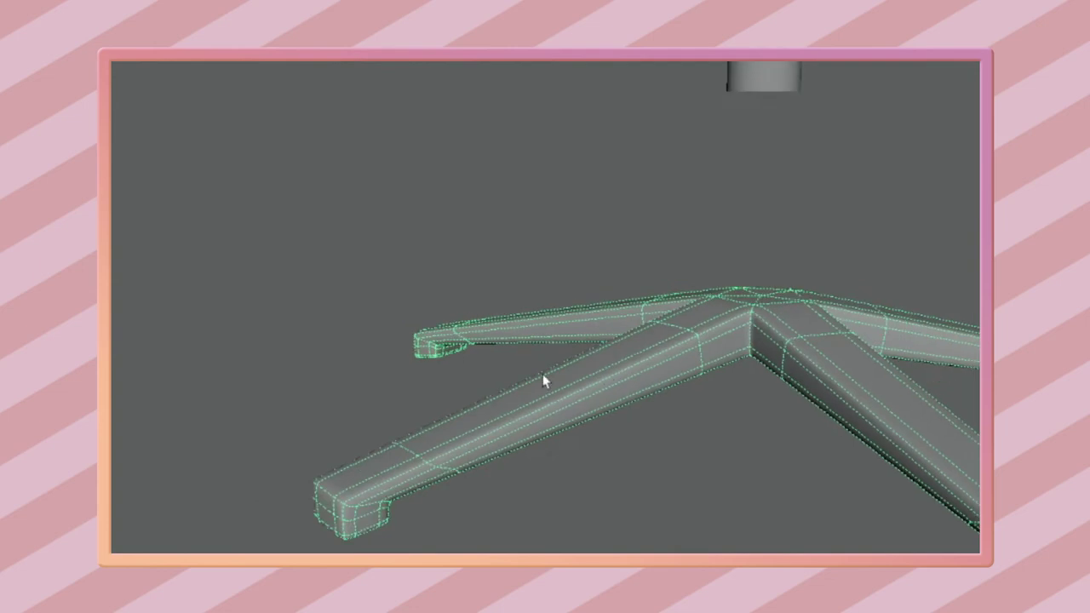
scroll(542, 374, up, 5)
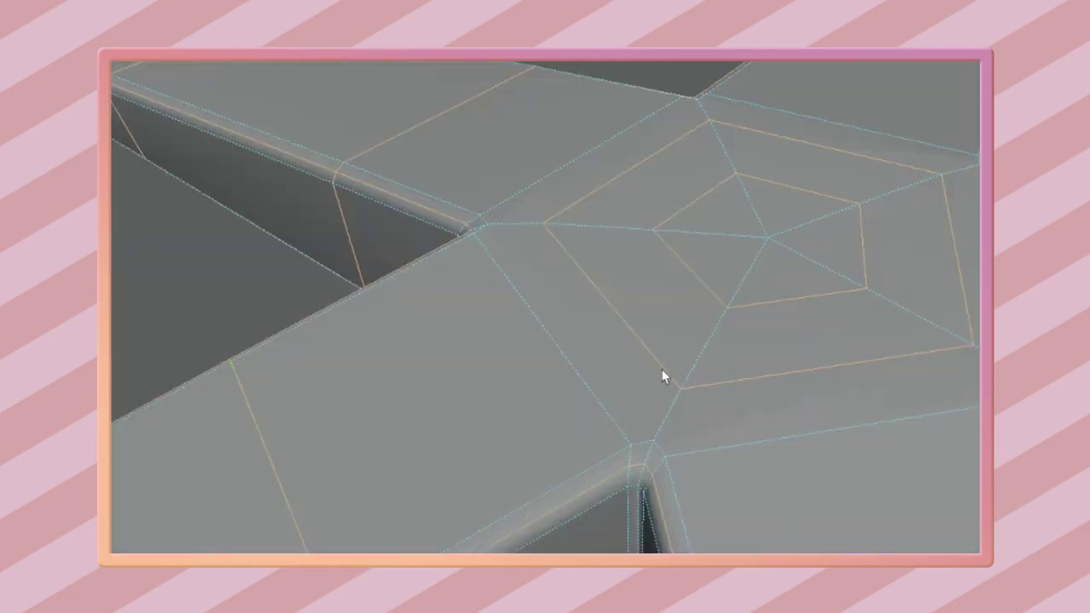
Step: Delete the selected redundant edge loops from the base hub
key(Delete)
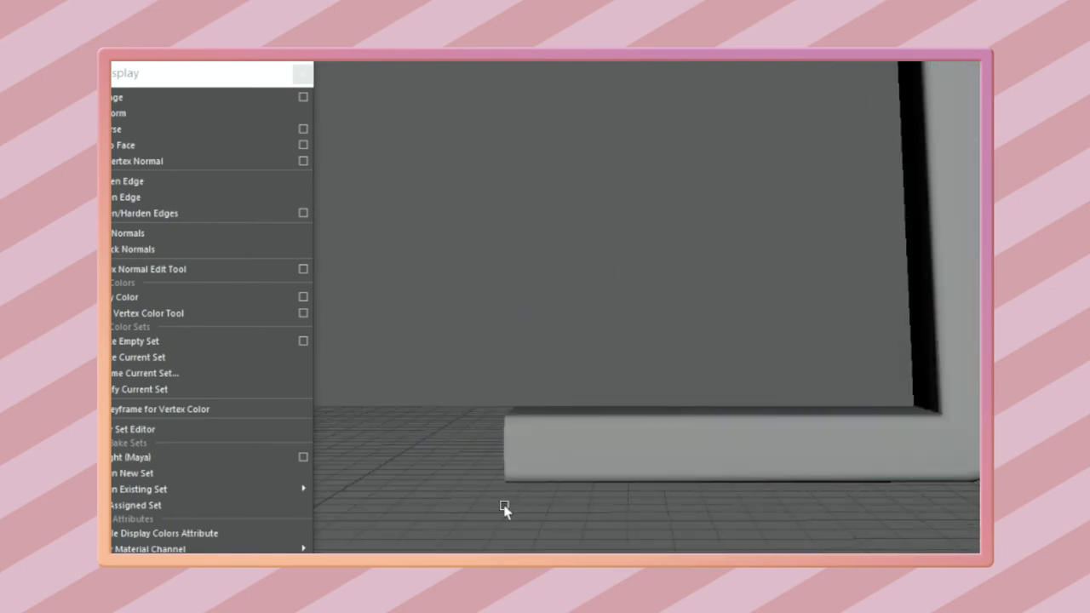
Step: Inspect the L-shaped armrest's corner topology in Edge mode, viewing both pipes
mouse_move(701, 334)
alt+mouse_down()
mouse_move(709, 443)
mouse_move(772, 432)
mouse_move(891, 349)
alt+mouse_up()
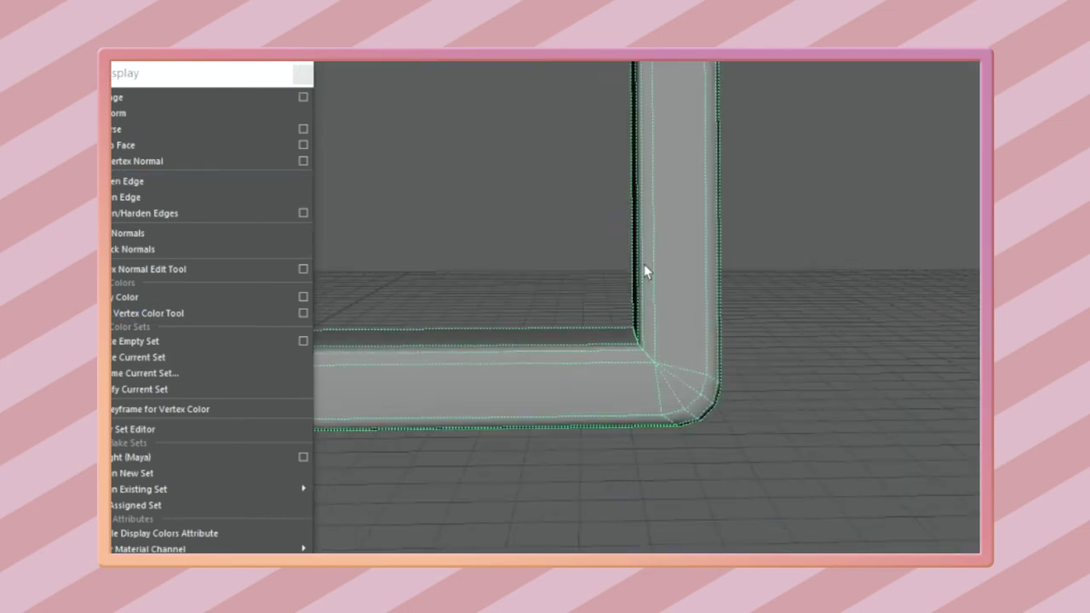
alt+drag(772, 350, 446, 396)
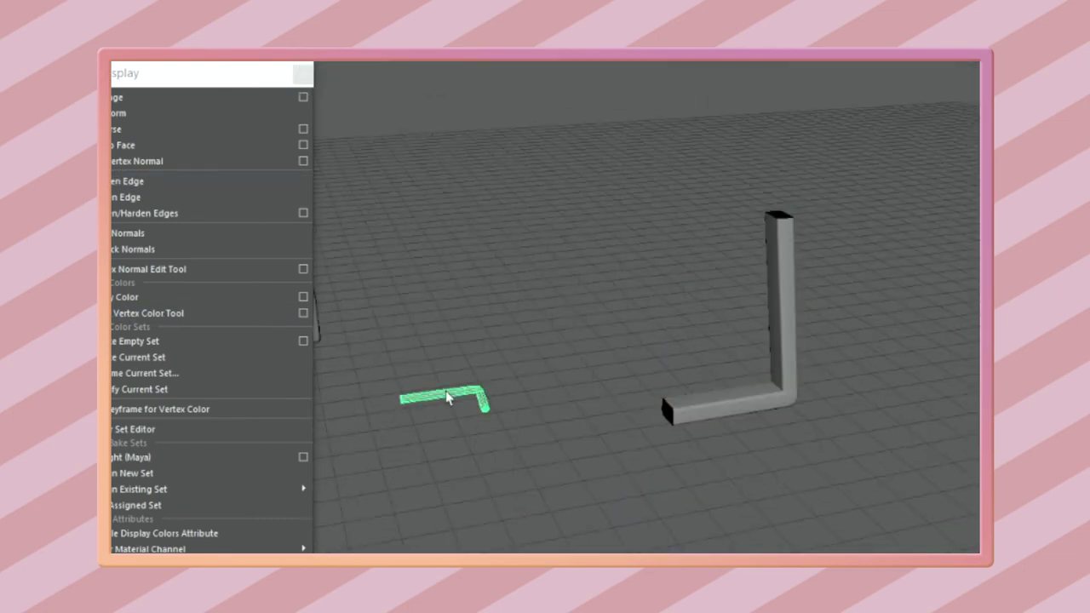
right_drag(448, 225, 448, 223)
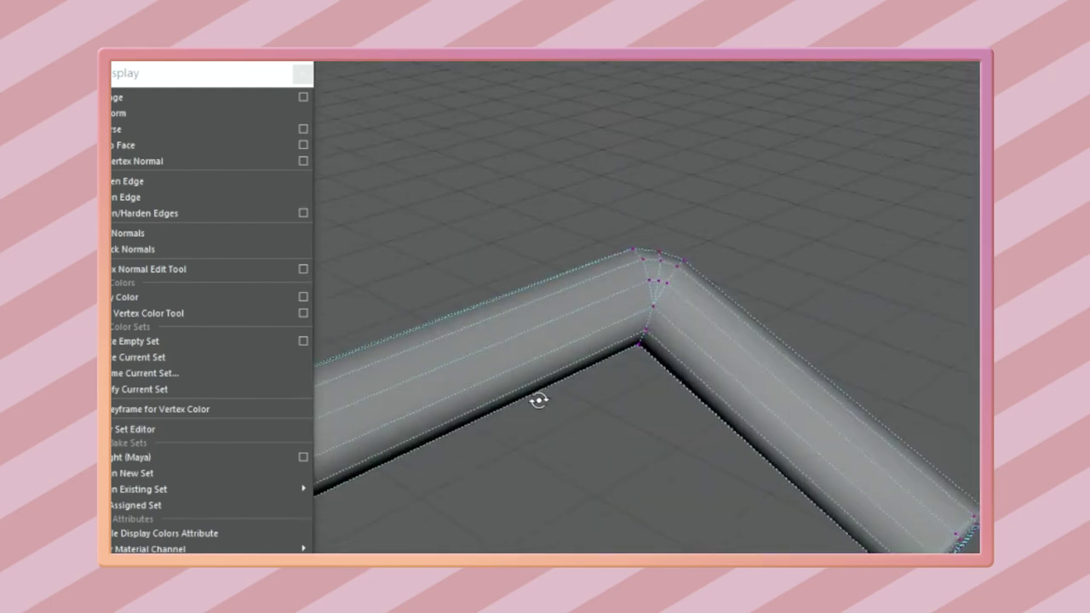
right_drag(928, 255, 977, 210)
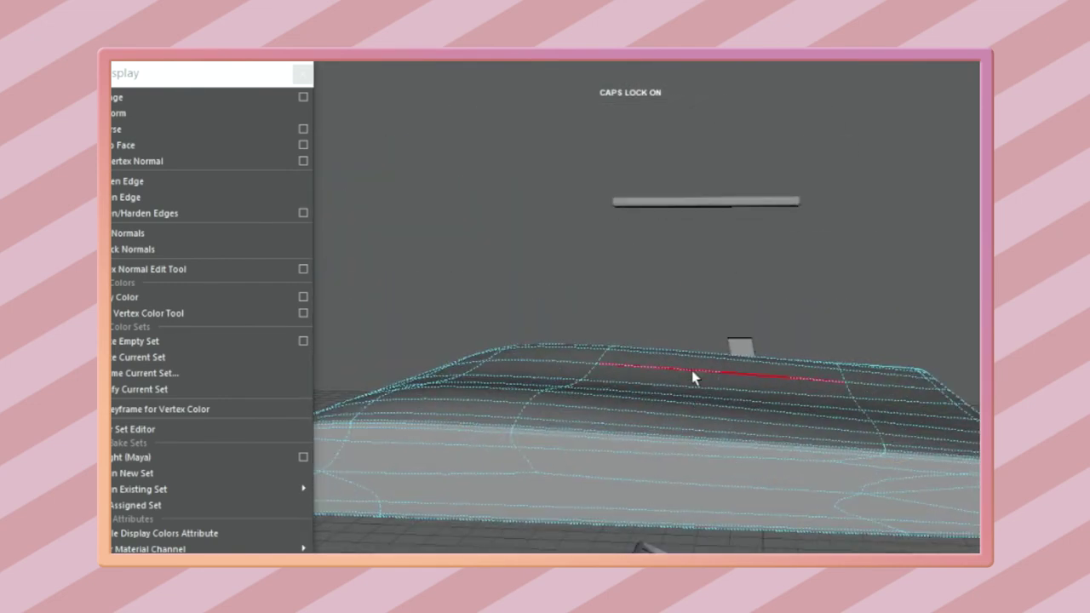
Step: Select the seat's bottom edge, frame it, and orbit to inspect the seat corner
mouse_move(663, 422)
alt+mouse_down()
mouse_move(706, 394)
mouse_move(664, 470)
mouse_move(647, 363)
mouse_move(734, 475)
alt+mouse_up()
click(737, 479)
key(f)
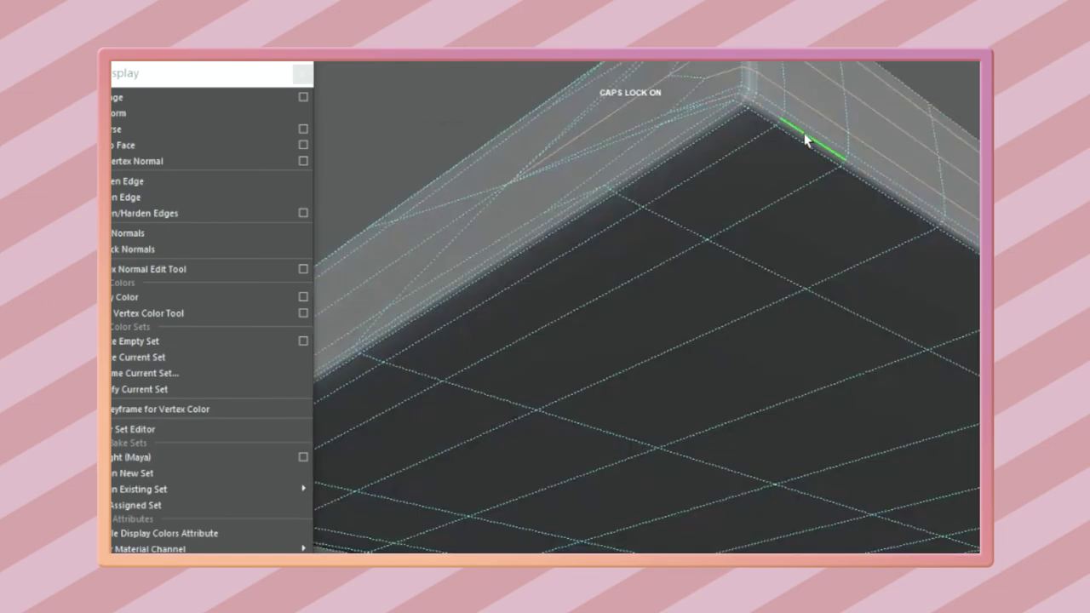
mouse_move(501, 415)
alt+mouse_down()
mouse_move(712, 301)
mouse_move(513, 298)
alt+mouse_up()
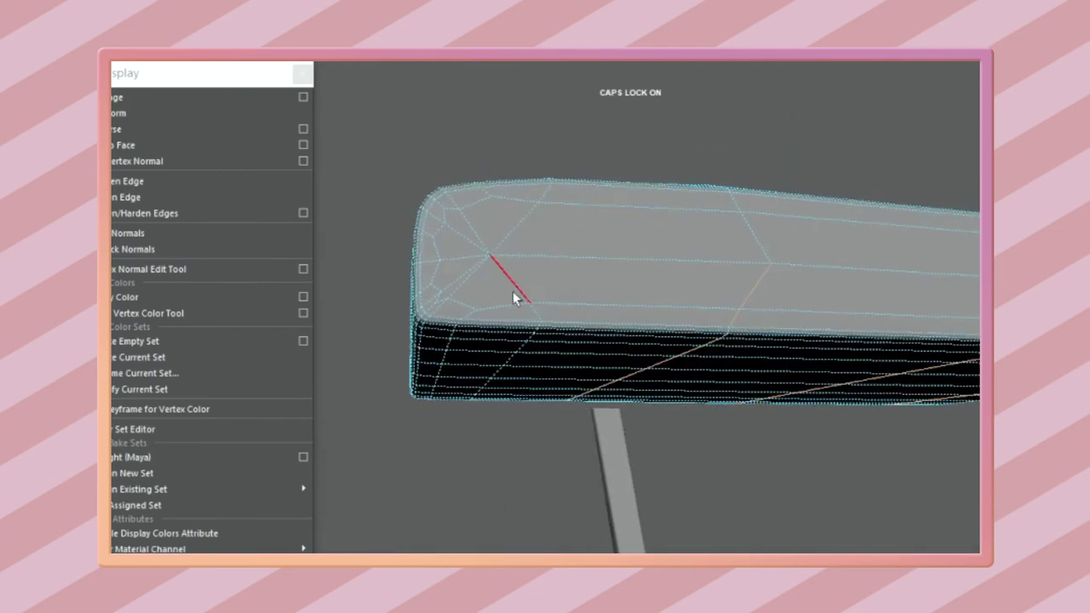
mouse_move(417, 337)
alt+mouse_down()
mouse_move(403, 219)
mouse_move(675, 391)
alt+mouse_up()
mouse_move(660, 332)
alt+mouse_down()
mouse_move(589, 441)
mouse_move(543, 420)
mouse_move(398, 440)
mouse_move(792, 278)
mouse_move(674, 319)
mouse_move(567, 316)
mouse_move(572, 257)
mouse_move(798, 383)
mouse_move(550, 469)
mouse_move(910, 445)
mouse_move(774, 330)
mouse_move(560, 304)
mouse_move(579, 250)
mouse_move(543, 287)
mouse_move(613, 312)
mouse_move(516, 375)
alt+mouse_up()
Step: Inspect the seat corner's vertices, toggling between Vertex and Object modes
right_drag(559, 224, 482, 224)
mouse_move(482, 224)
alt+mouse_down()
mouse_move(638, 289)
mouse_move(412, 313)
alt+mouse_up()
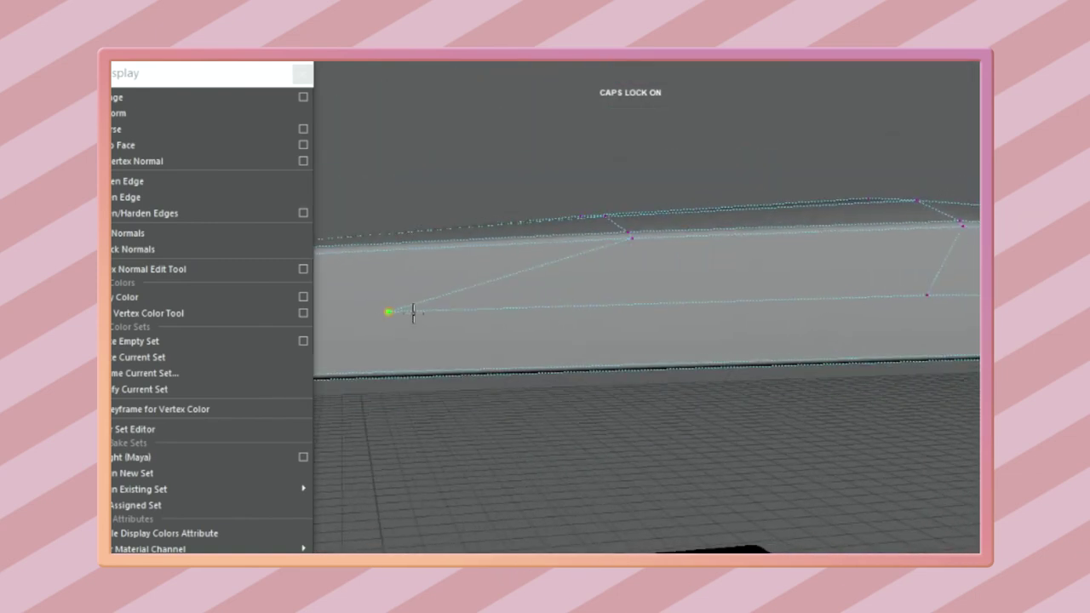
mouse_move(819, 308)
alt+mouse_down()
mouse_move(752, 360)
mouse_move(681, 477)
mouse_move(516, 323)
mouse_move(676, 329)
alt+mouse_up()
right_drag(474, 134, 554, 107)
mouse_move(554, 107)
alt+mouse_down()
mouse_move(756, 283)
mouse_move(576, 304)
alt+mouse_up()
right_drag(576, 304, 620, 299)
mouse_move(620, 299)
alt+mouse_down()
mouse_move(763, 294)
mouse_move(730, 340)
mouse_move(879, 237)
mouse_move(533, 309)
mouse_move(783, 301)
alt+mouse_up()
Step: Cycle the seat through Edge, Object and Vertex modes (F10/F9), checking its edge from several angles
key(F10)
right_drag(783, 301, 863, 278)
mouse_move(863, 278)
alt+mouse_down()
mouse_move(721, 366)
mouse_move(550, 287)
mouse_move(627, 297)
alt+mouse_up()
key(F9)
mouse_move(443, 365)
alt+mouse_down()
mouse_move(532, 213)
mouse_move(737, 253)
alt+mouse_up()
mouse_move(763, 288)
alt+mouse_down()
mouse_move(652, 394)
mouse_move(623, 390)
alt+mouse_up()
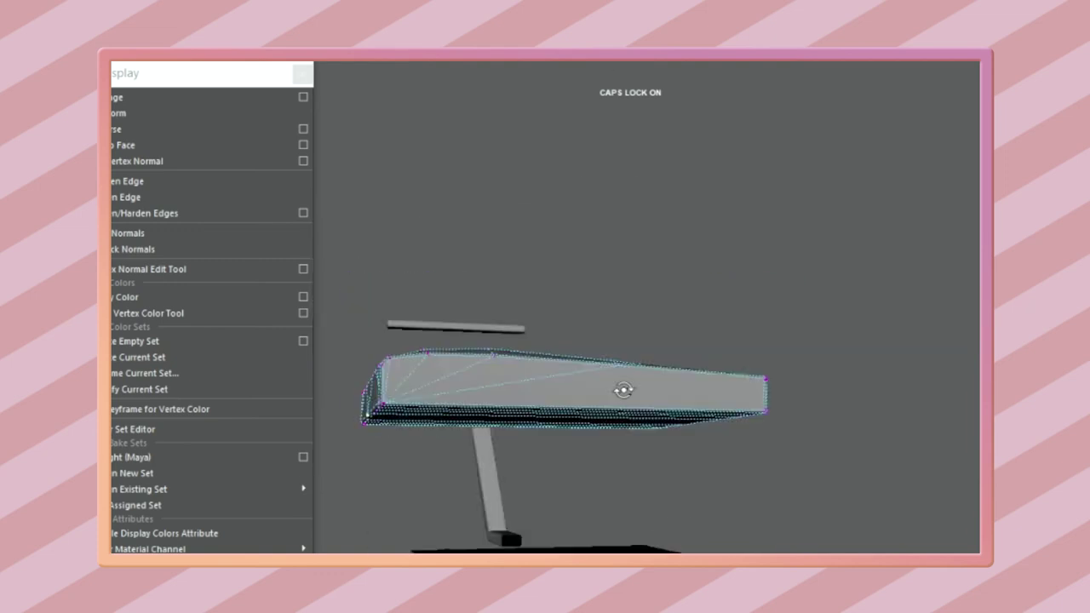
mouse_move(726, 317)
alt+mouse_down()
mouse_move(759, 389)
mouse_move(892, 287)
mouse_move(781, 343)
alt+mouse_up()
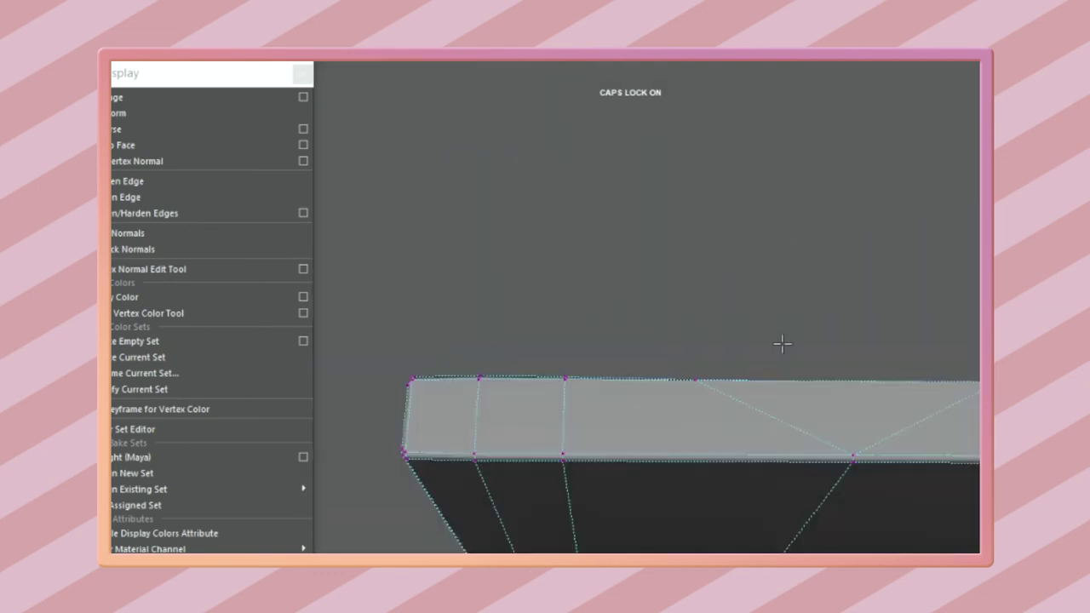
mouse_move(493, 322)
alt+mouse_down()
mouse_move(515, 358)
mouse_move(537, 345)
mouse_move(625, 382)
mouse_move(754, 375)
alt+mouse_up()
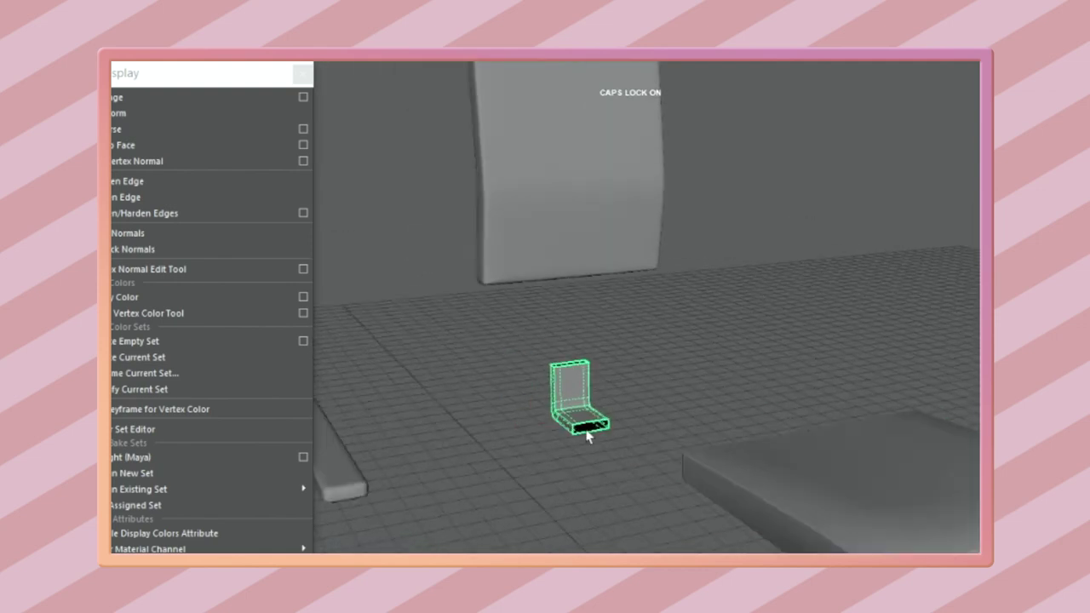
Step: Put the L-shaped armrest in Edge mode (F10) and inspect its bevelled corner's vertices
scroll(620, 445, up, 5)
alt+drag(621, 445, 679, 414)
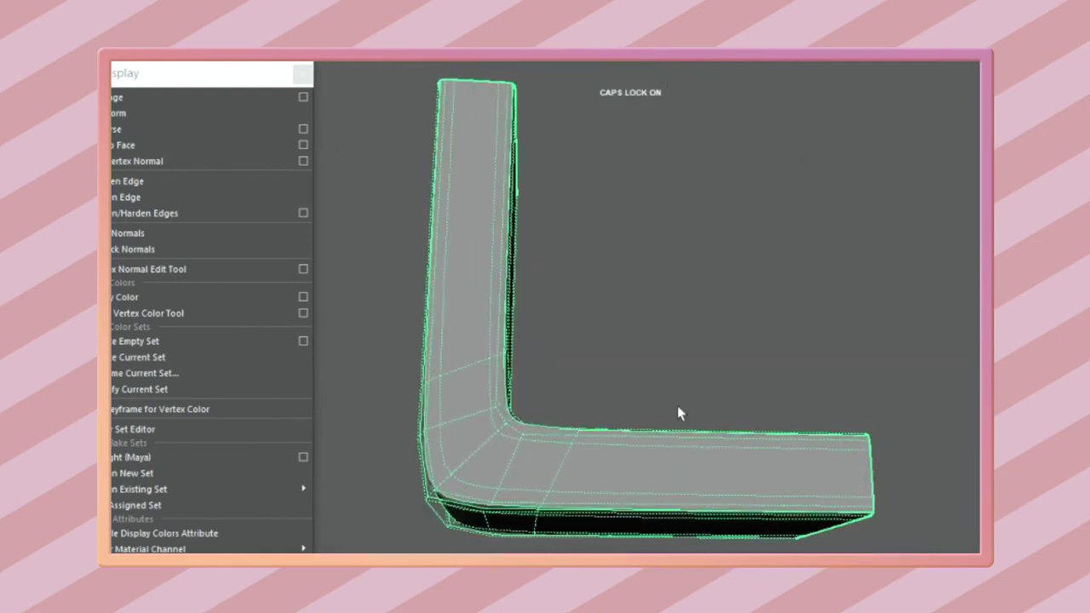
key(F10)
mouse_move(499, 406)
alt+mouse_down()
mouse_move(681, 413)
mouse_move(729, 335)
mouse_move(524, 317)
mouse_move(789, 518)
mouse_move(729, 255)
mouse_move(744, 248)
mouse_move(774, 306)
mouse_move(635, 404)
mouse_move(559, 383)
mouse_move(650, 301)
alt+mouse_up()
right_drag(650, 300, 653, 392)
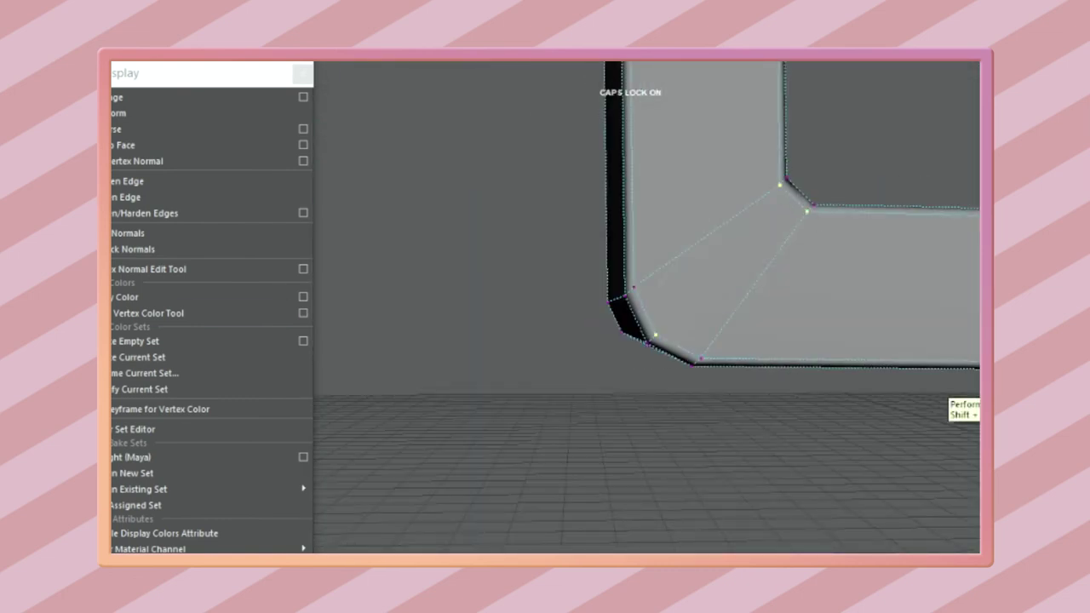
mouse_move(694, 319)
alt+mouse_down()
mouse_move(664, 418)
mouse_move(576, 467)
mouse_move(423, 396)
mouse_move(753, 363)
mouse_move(714, 300)
mouse_move(713, 428)
mouse_move(729, 441)
mouse_move(707, 394)
mouse_move(745, 260)
mouse_move(810, 455)
mouse_move(826, 418)
mouse_move(387, 385)
mouse_move(593, 229)
mouse_move(451, 312)
mouse_move(826, 386)
mouse_move(786, 343)
mouse_move(433, 394)
mouse_move(694, 475)
mouse_move(871, 246)
mouse_move(799, 342)
mouse_move(647, 255)
alt+mouse_up()
Step: Select the backrest, close the torn-off Mesh Display panel and switch to smooth shaded display (5)
scroll(698, 476, down, 5)
click(651, 128)
click(244, 71)
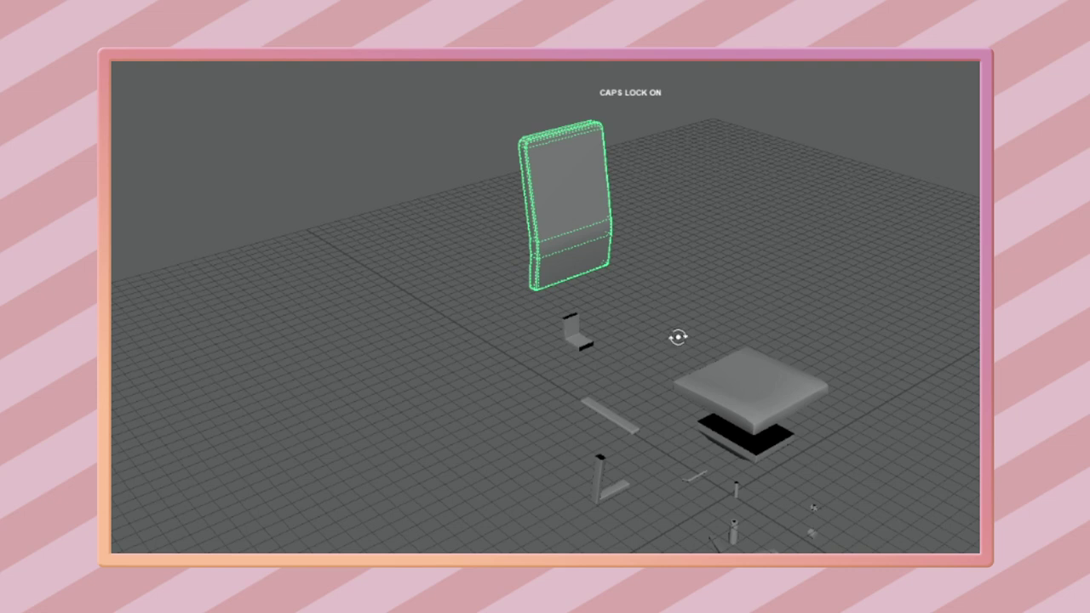
alt+drag(676, 338, 572, 372)
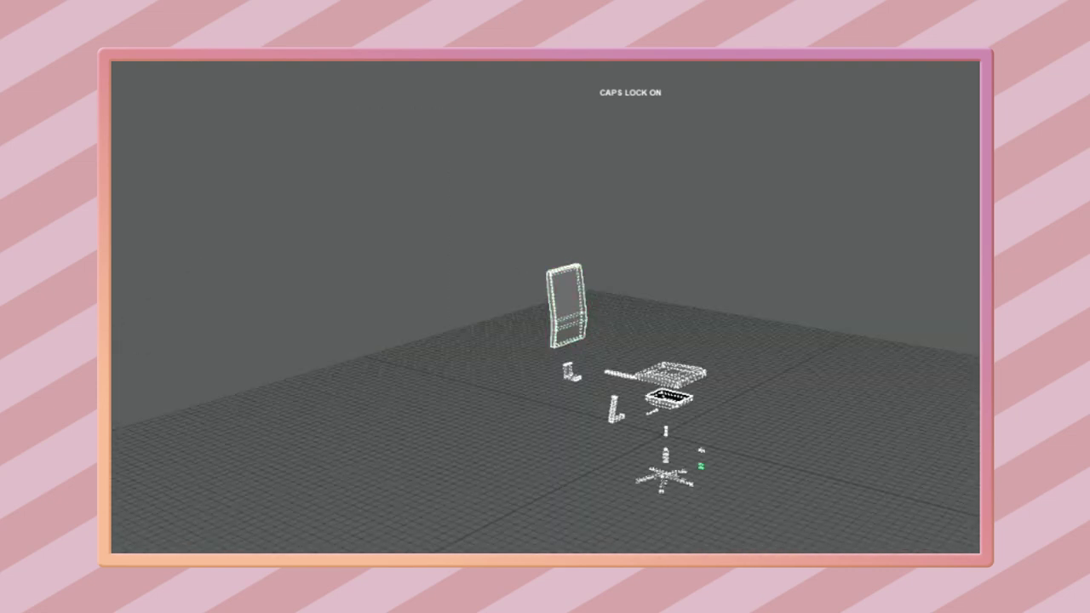
key(5)
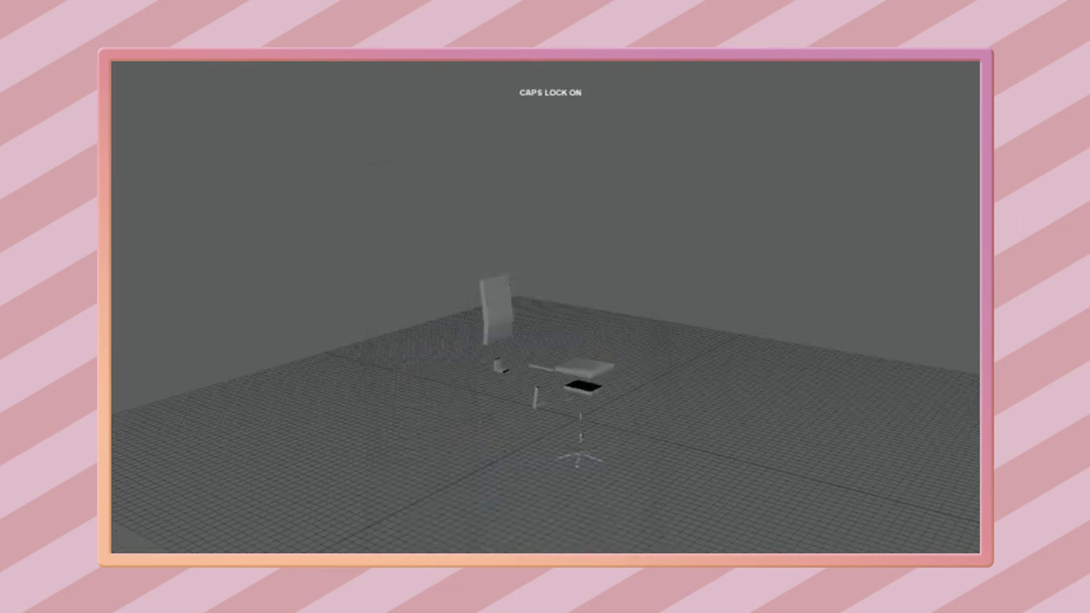